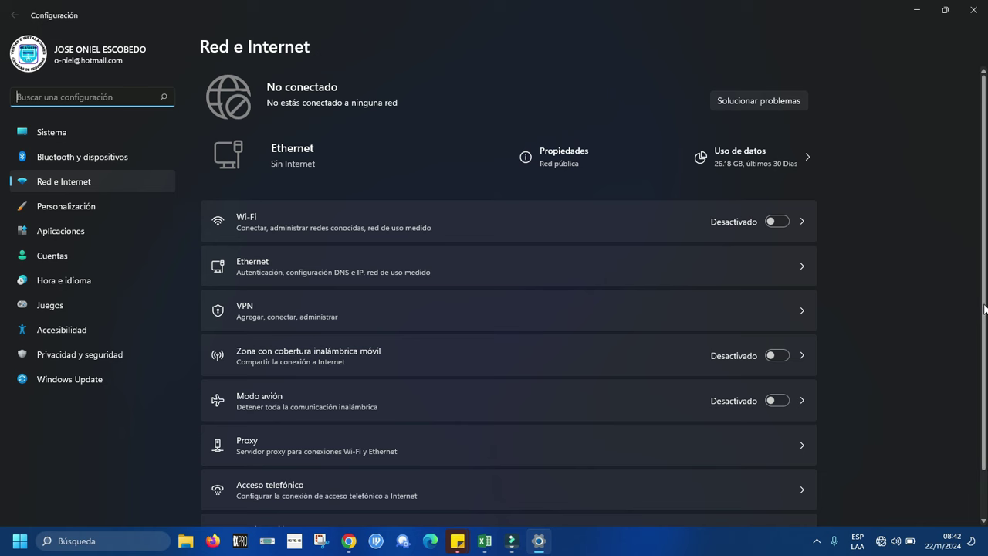
Step: Open the Network Connections adapter list through the advanced network settings
scroll(985, 321, "down", 2)
left_click(259, 482)
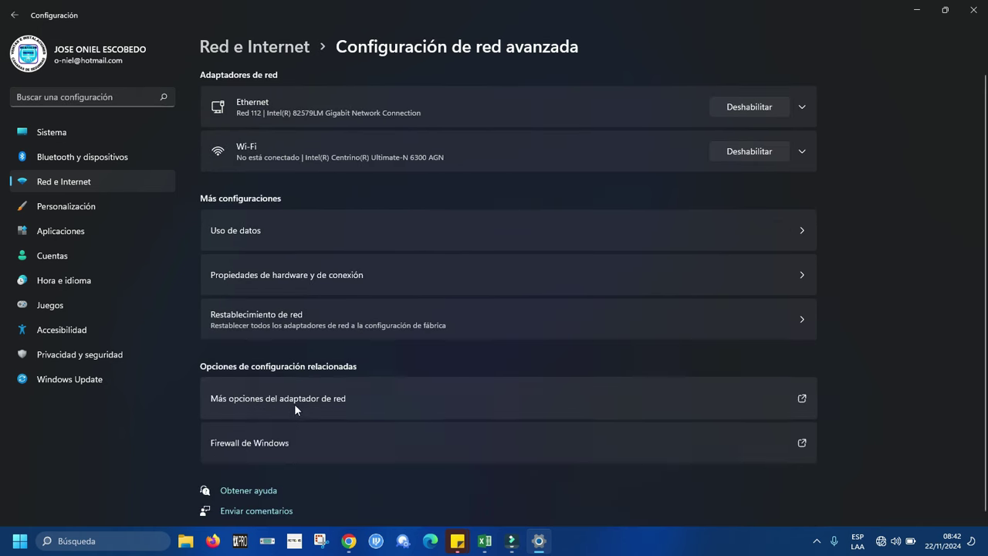
left_click(296, 398)
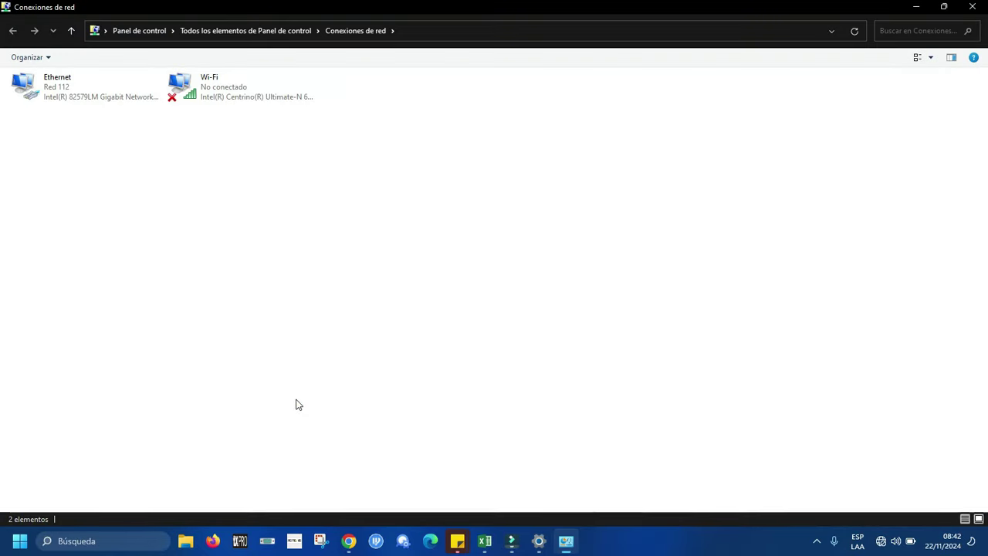
Step: Keep Ethernet's static IPv4 192.168.1.100 with gateway 192.168.1.20, accepting the gateway warning
left_click(80, 97)
right_click(80, 98)
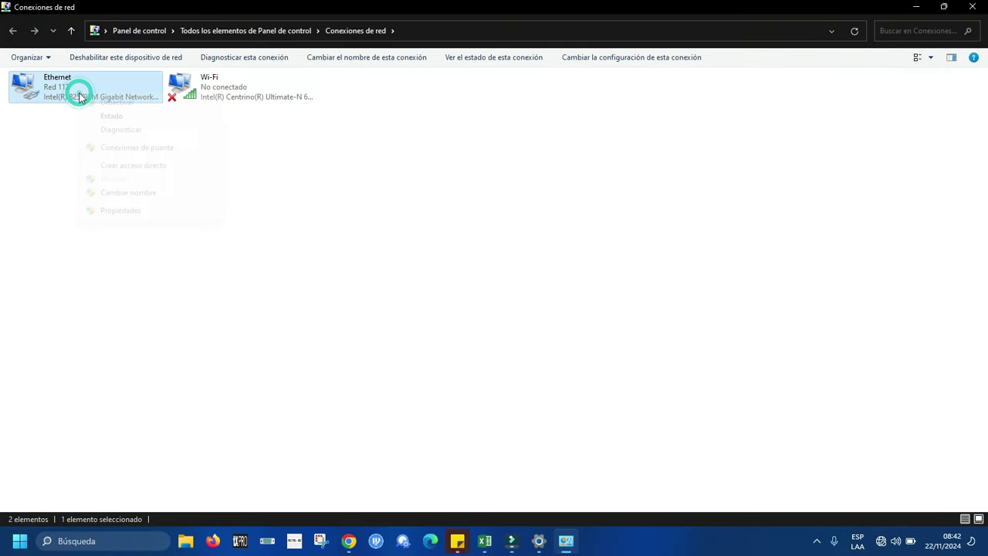
left_click(129, 212)
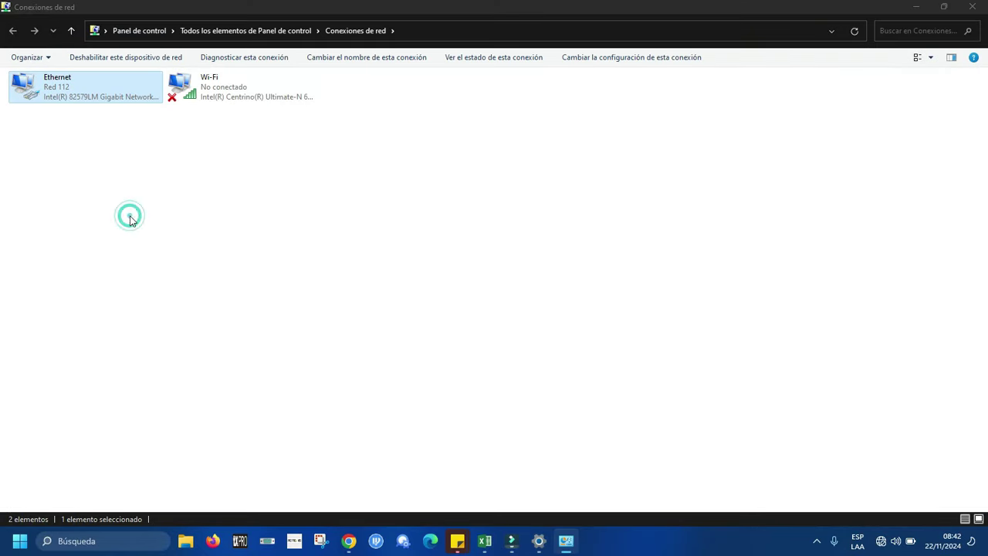
left_click(160, 200)
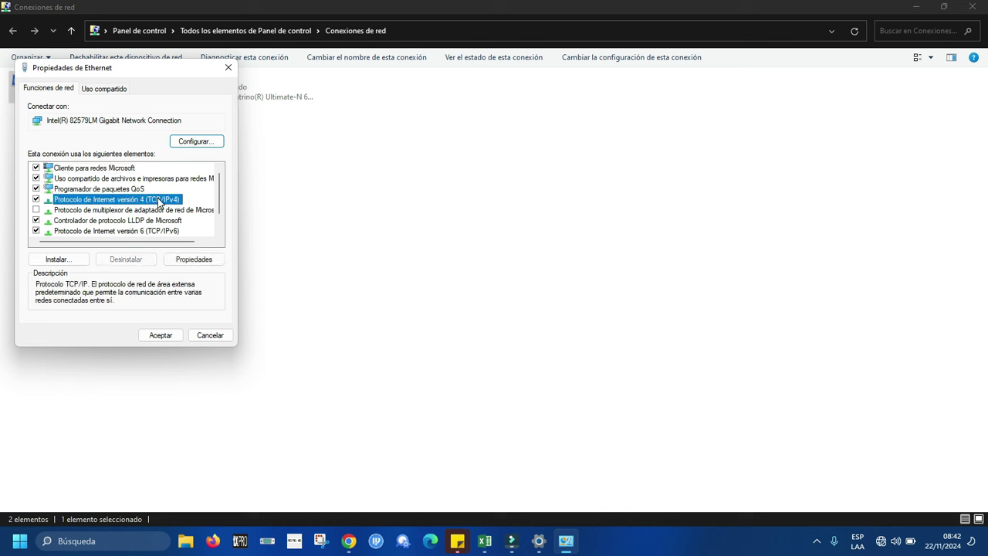
left_click(196, 259)
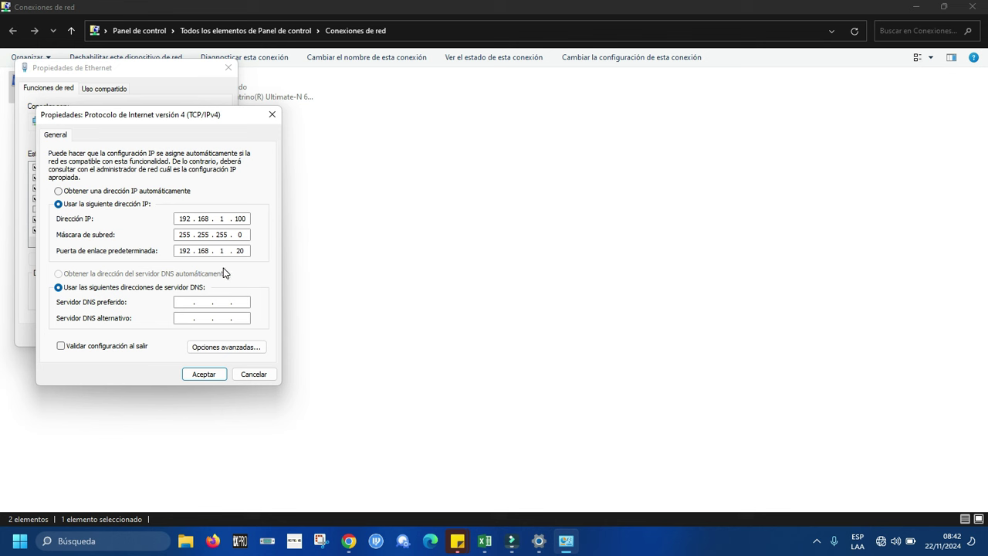
left_click(204, 374)
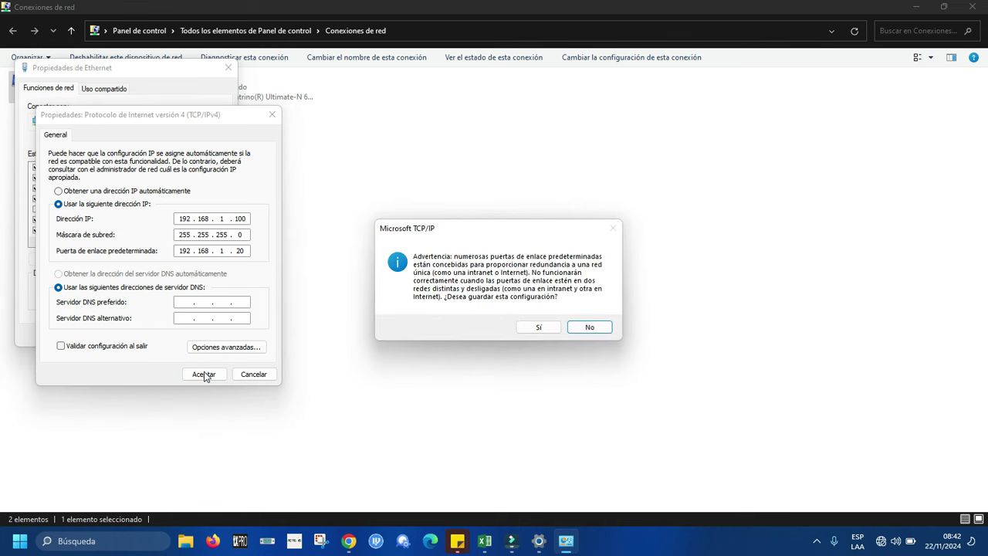
left_click(537, 327)
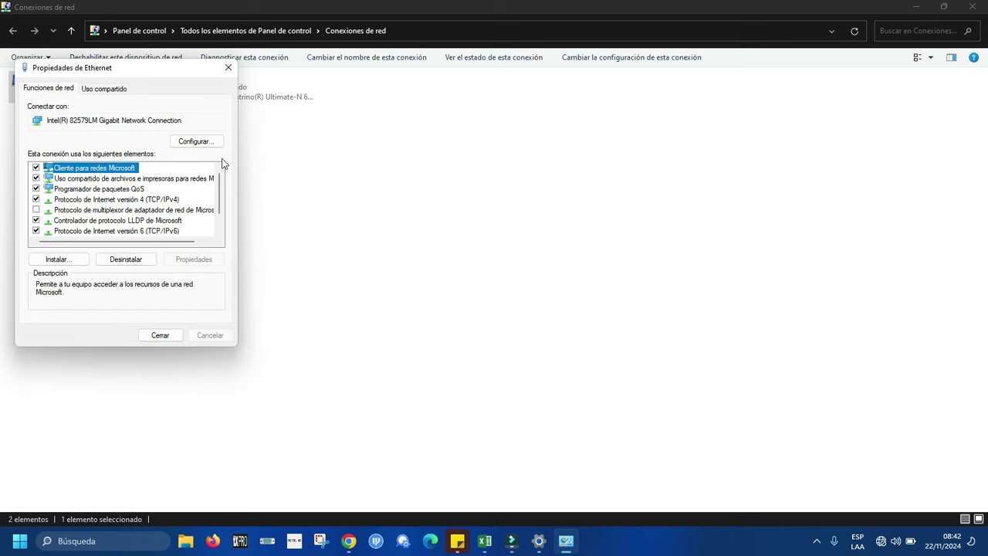
left_click(164, 338)
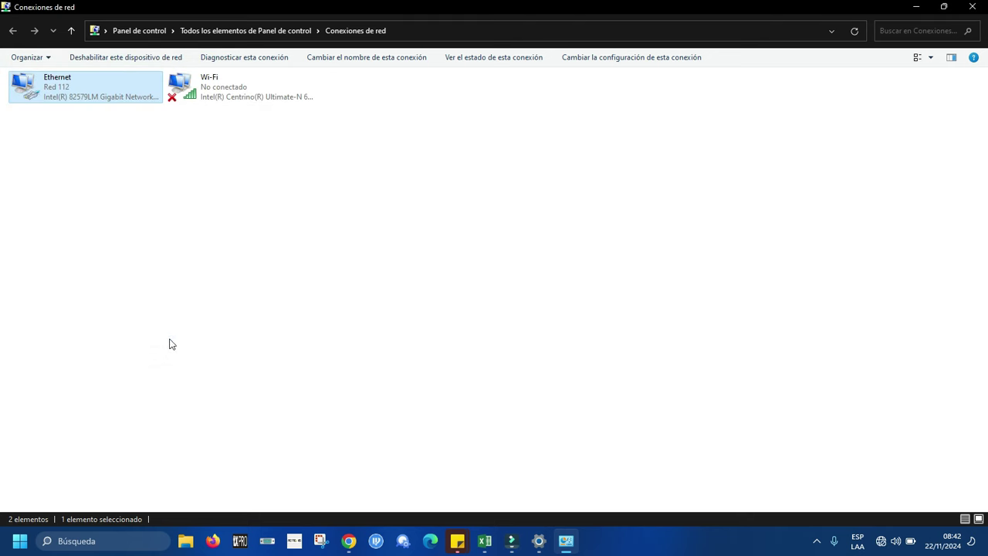
left_click(349, 541)
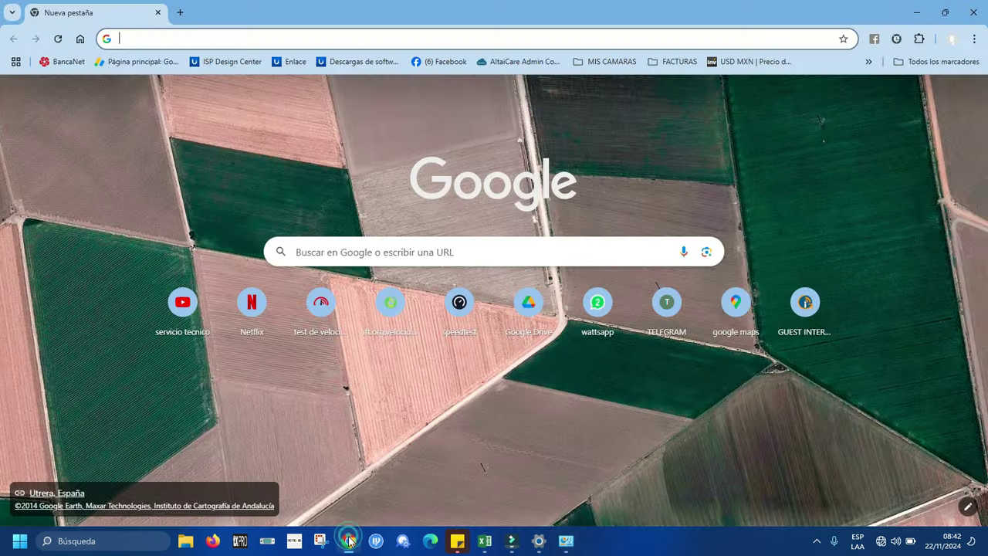
Step: Load the device page at 192.168.1.20 in Chrome
left_click(140, 44)
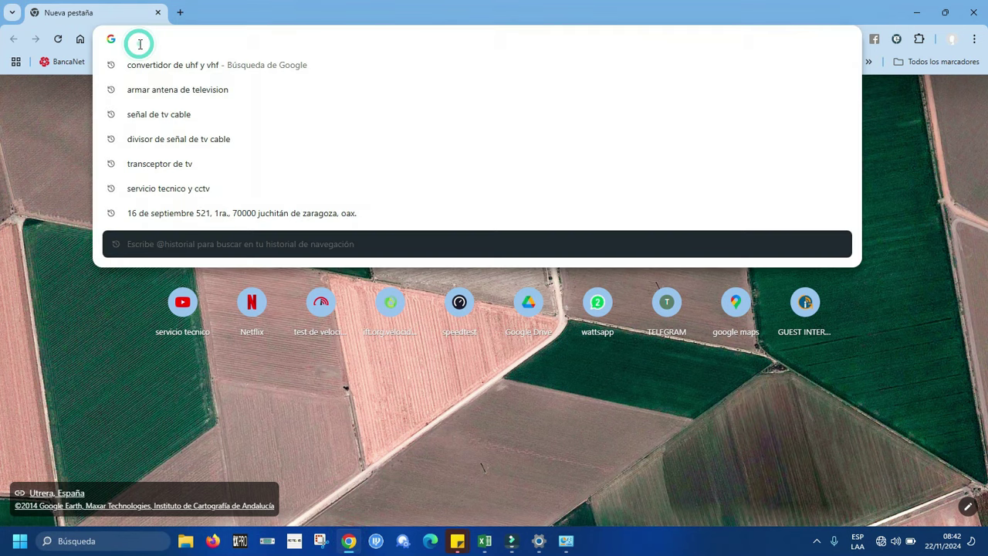
type("192.168.2.201")
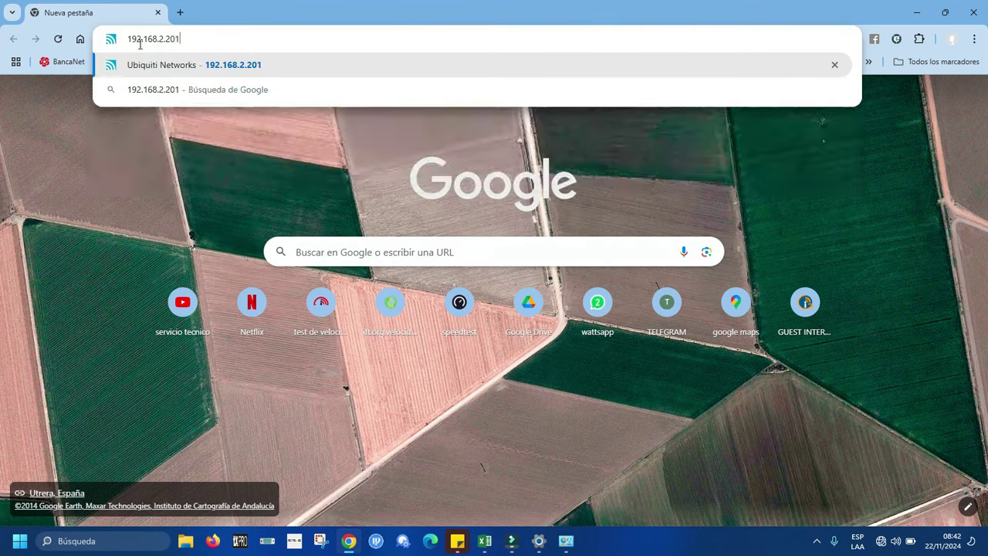
key("BackSpace")
key("BackSpace")
key("BackSpace")
type("1.20")
key("Return")
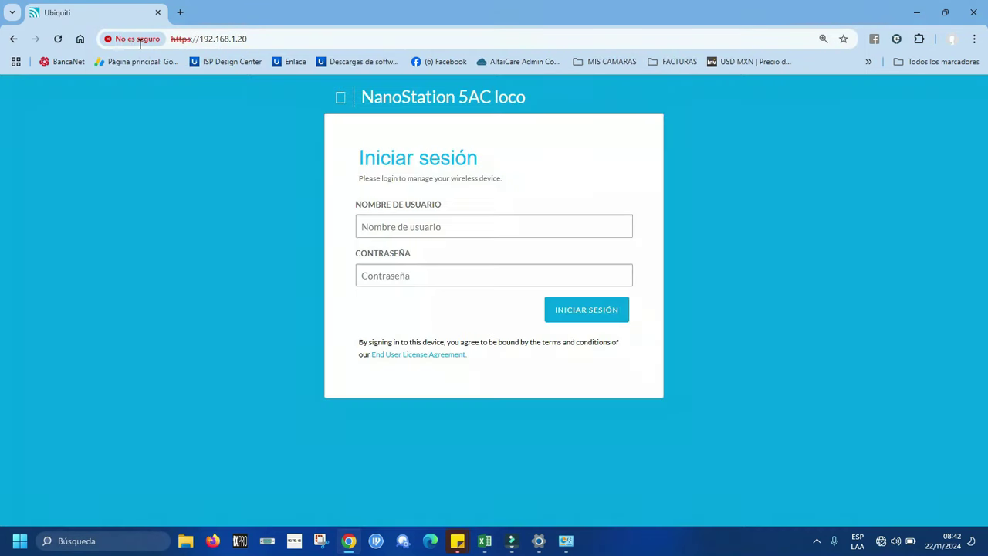
Step: Log into airOS with the saved username and the password
left_click(404, 230)
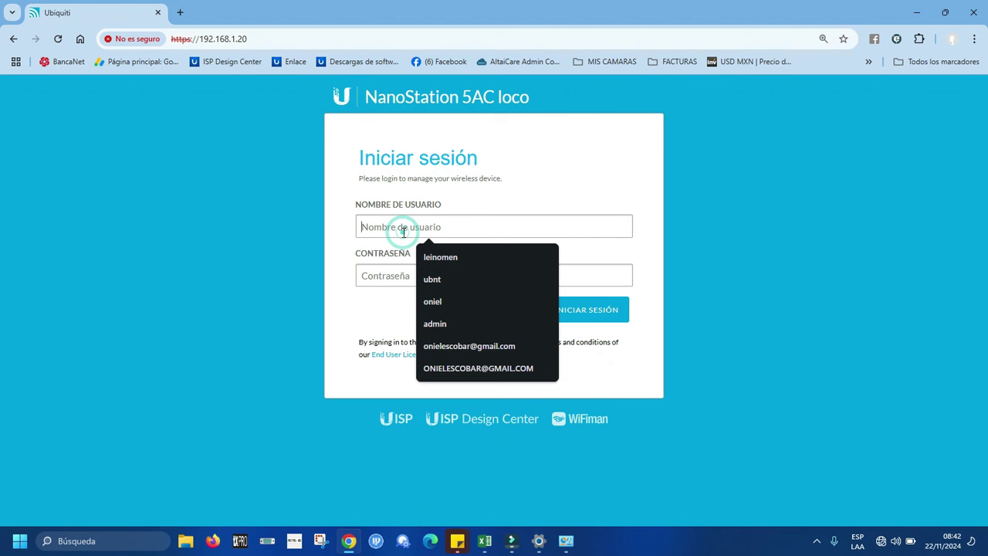
left_click(445, 257)
left_click(387, 276)
type("•••••••••")
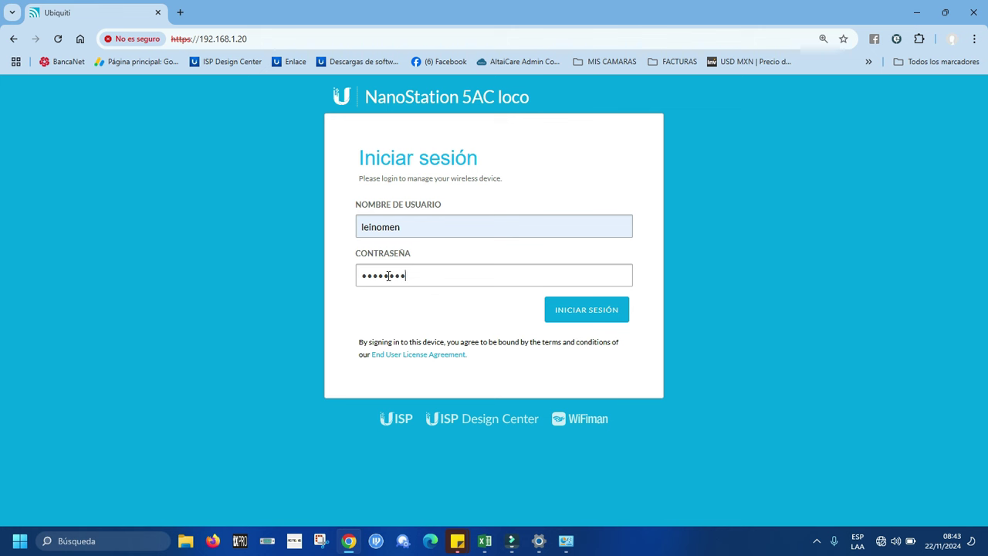
key("Return")
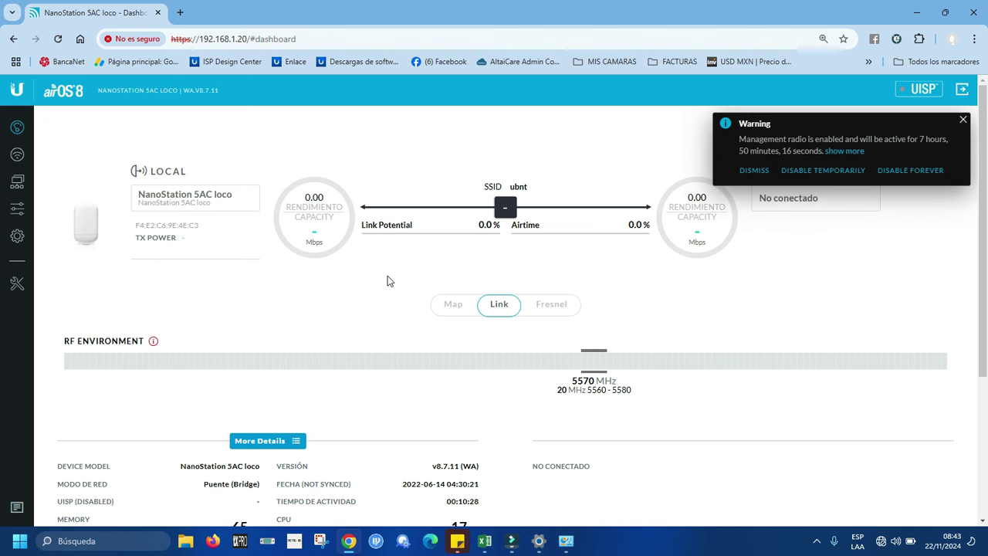
Step: On the System page, turn off update checks and give the device a new name
left_click(19, 159)
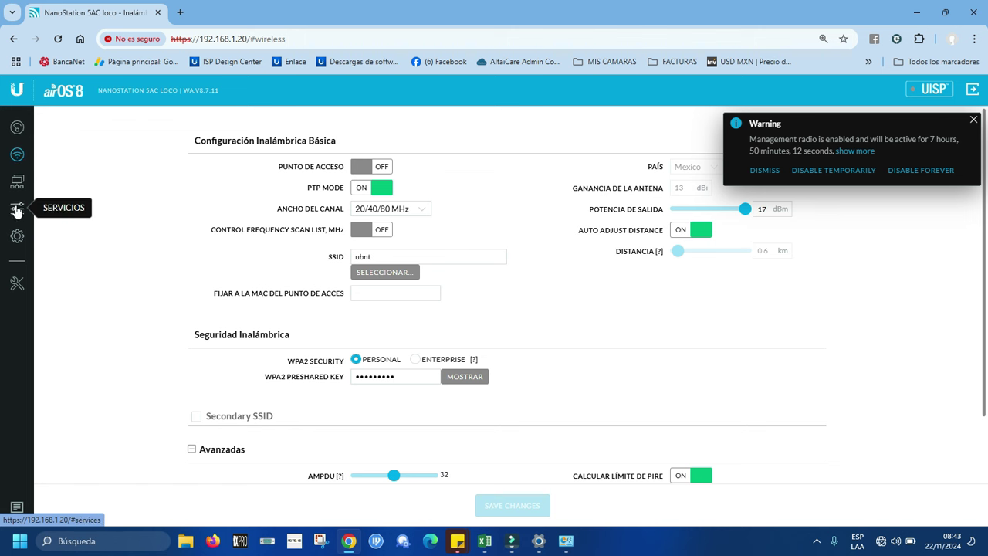
left_click(18, 236)
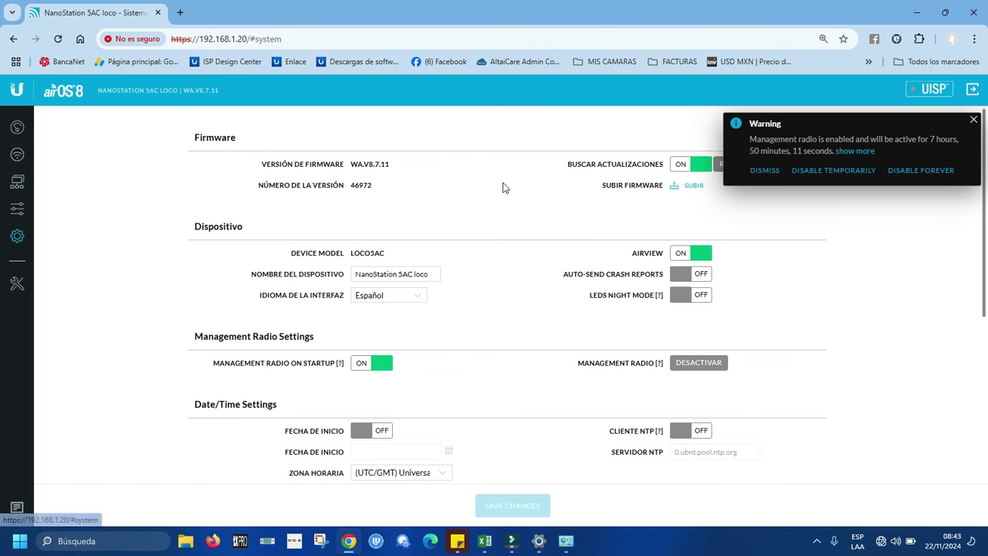
left_click(690, 165)
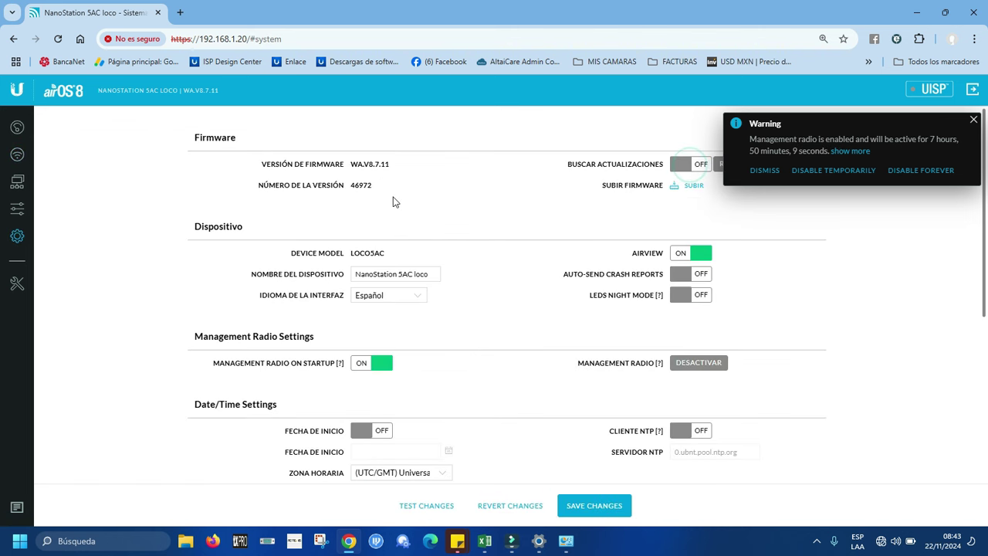
left_click_drag(435, 273, 337, 286)
type("o")
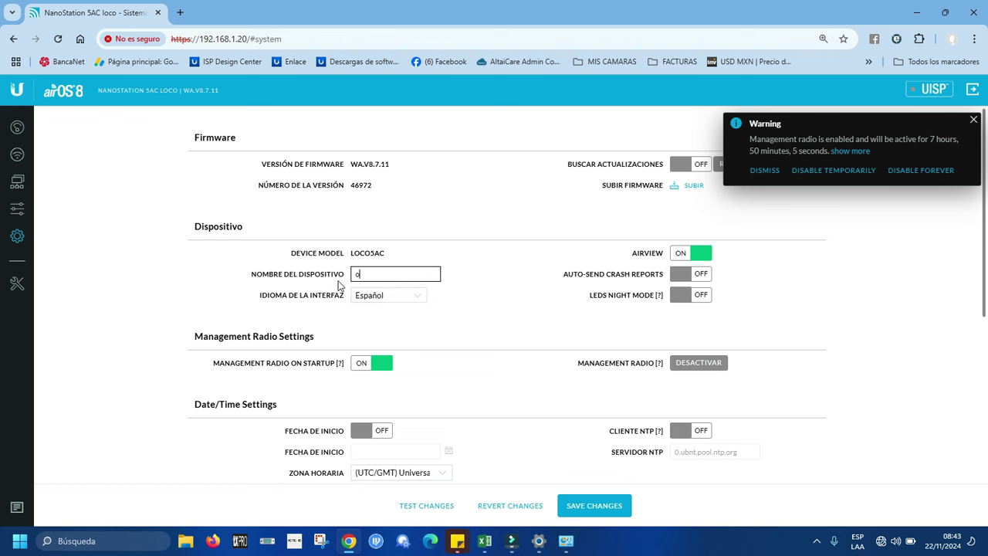
type("niel-jacinto")
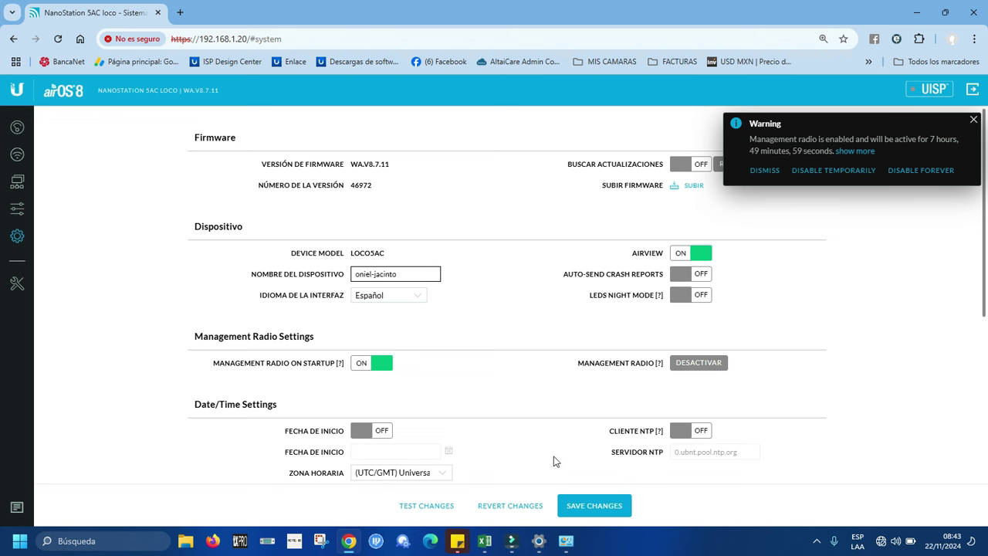
Step: Set start date 11/22/2024 and time zone GMT-06:00 Central, then save the changes
left_click(382, 434)
left_click(449, 450)
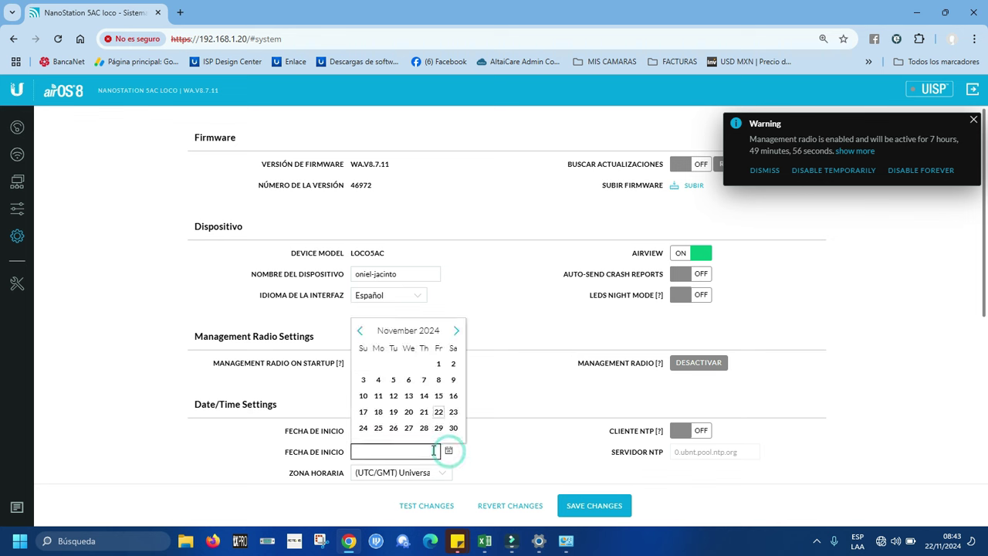
left_click(439, 411)
left_click(439, 475)
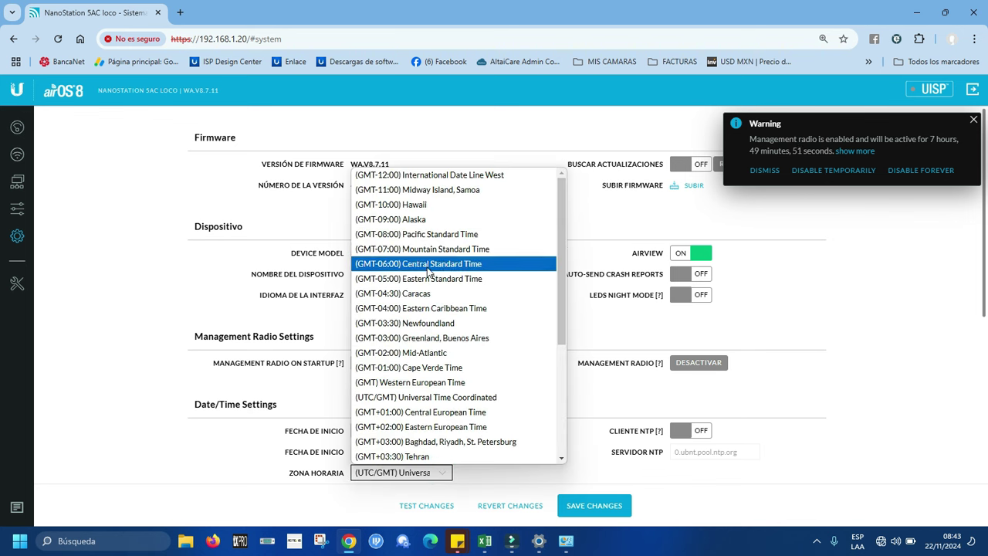
left_click(429, 264)
left_click(594, 508)
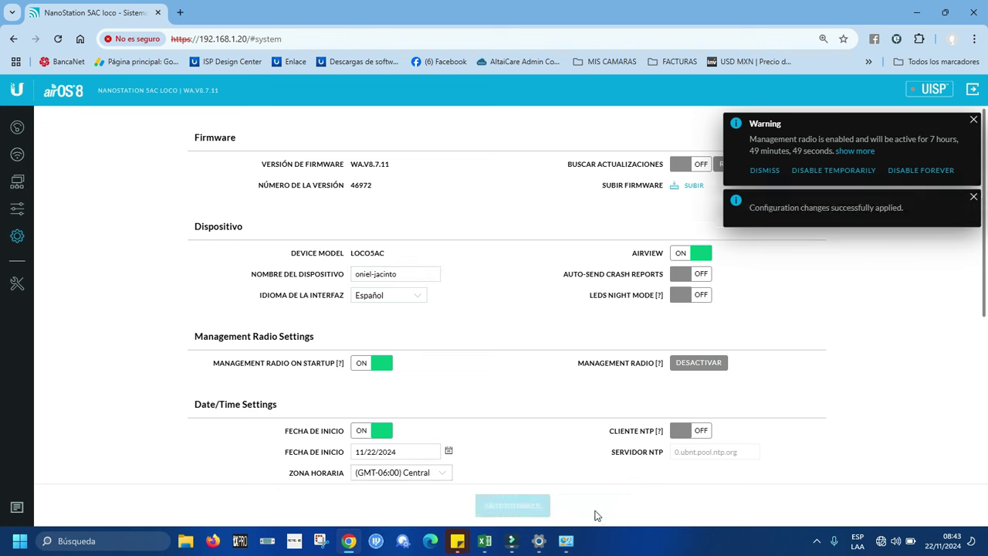
left_click(19, 206)
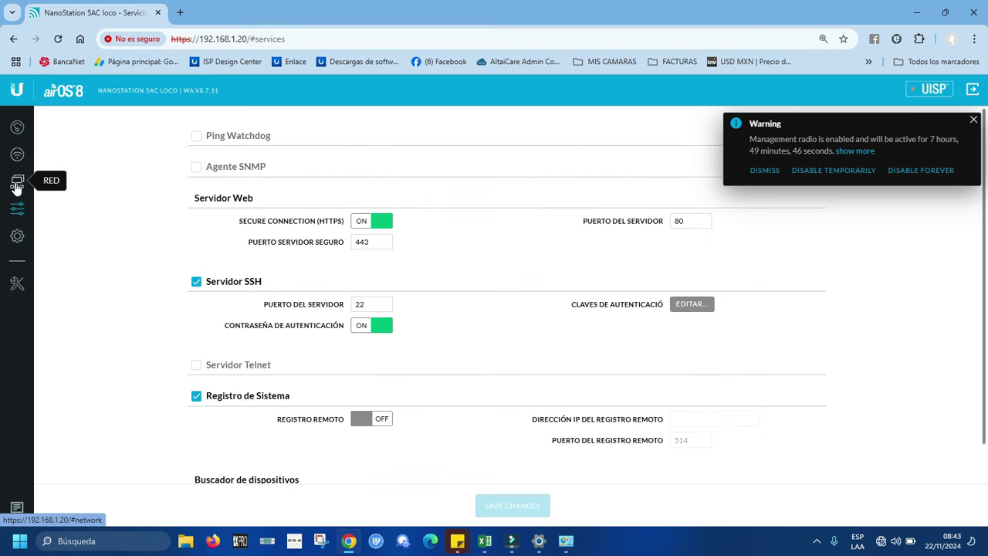
Step: Switch the Network page to advanced mode with a static management address
left_click(17, 186)
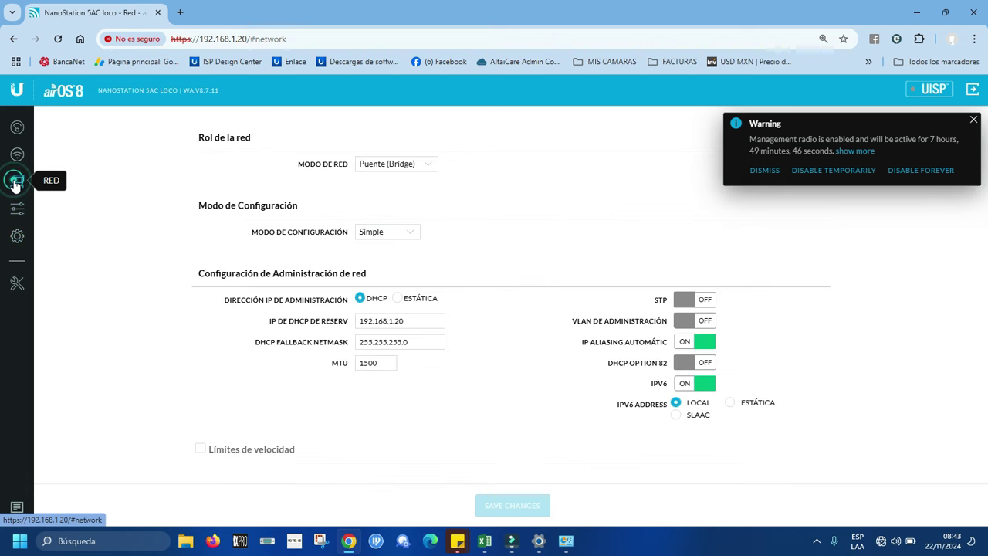
left_click(408, 235)
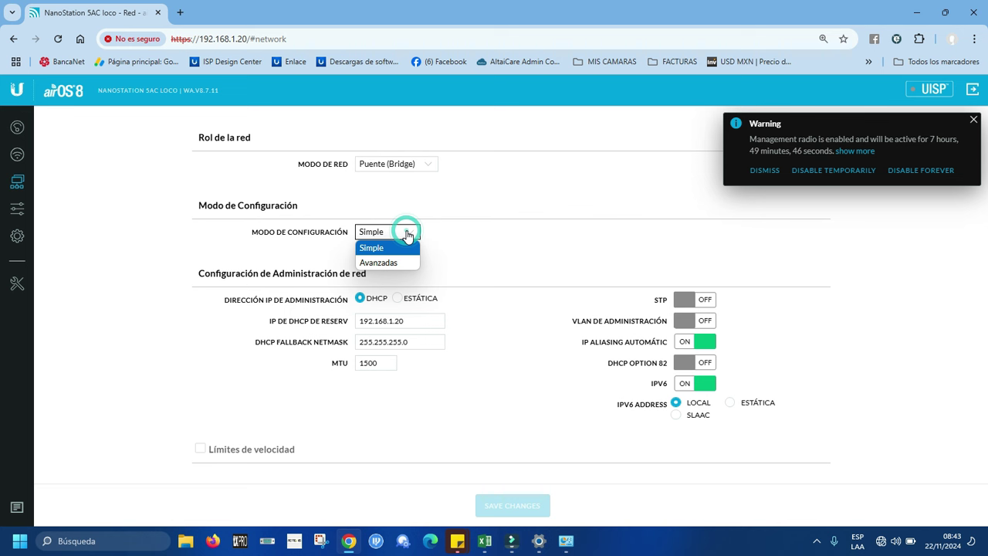
left_click(386, 262)
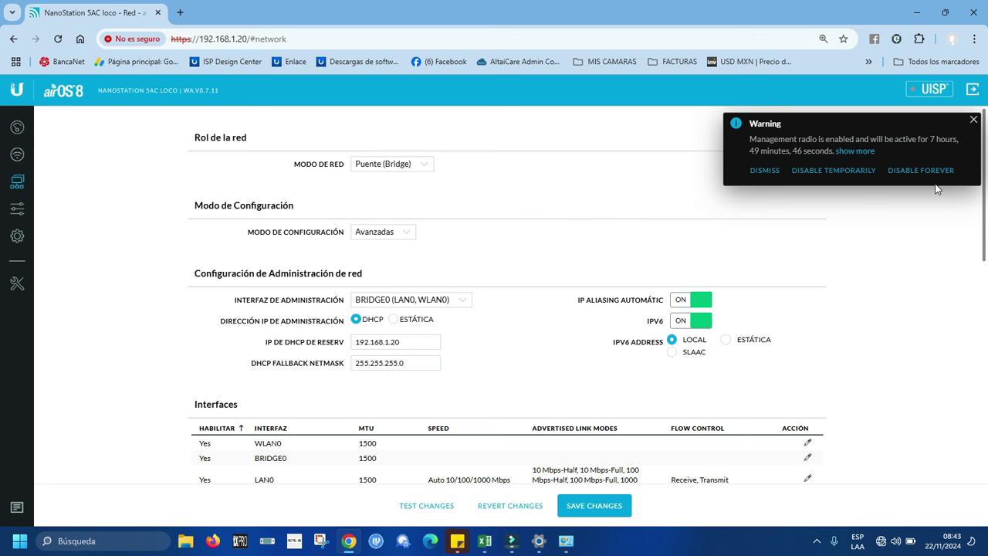
left_click(973, 121)
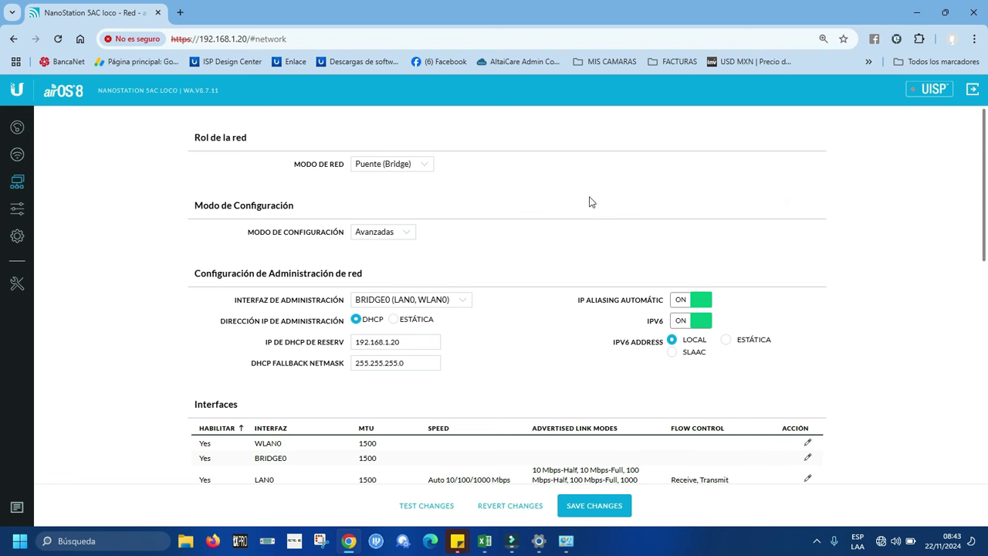
left_click(389, 341)
left_click(394, 319)
Step: Enter management IP 192.168.2.237, gateway 192.168.2.1 and primary DNS 8.8.8.8
left_click_drag(388, 341, 328, 355)
type("192.168.2.207")
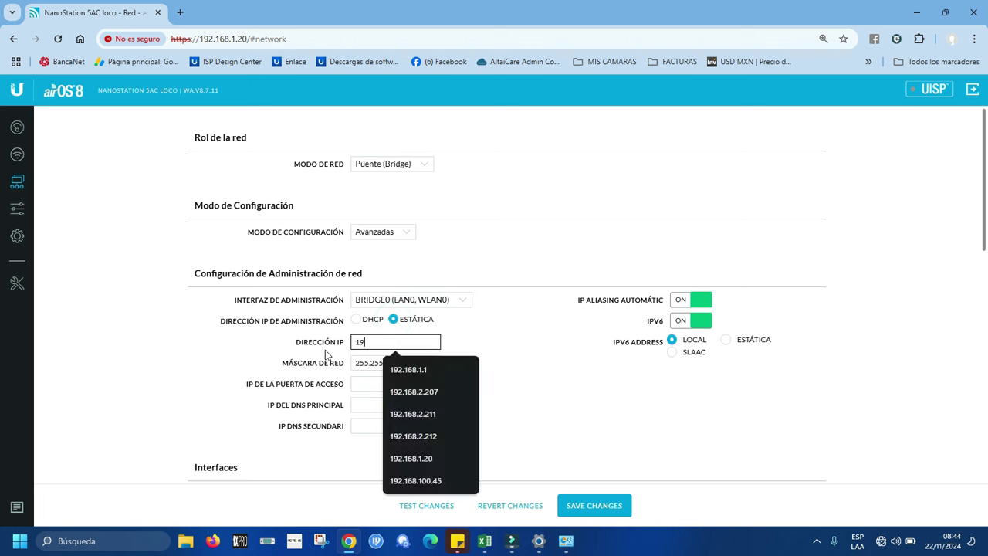
left_click(404, 392)
key("BackSpace")
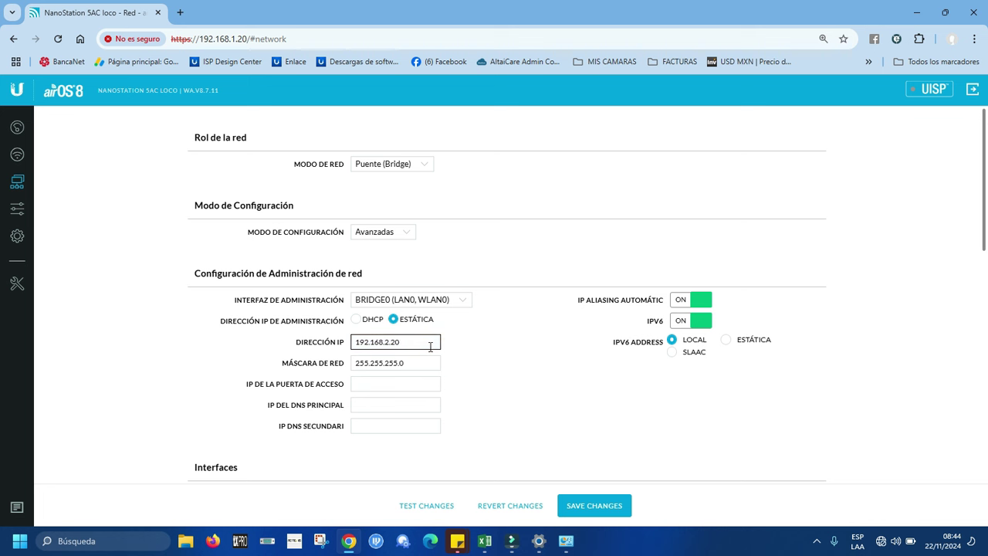
key("BackSpace")
key("BackSpace")
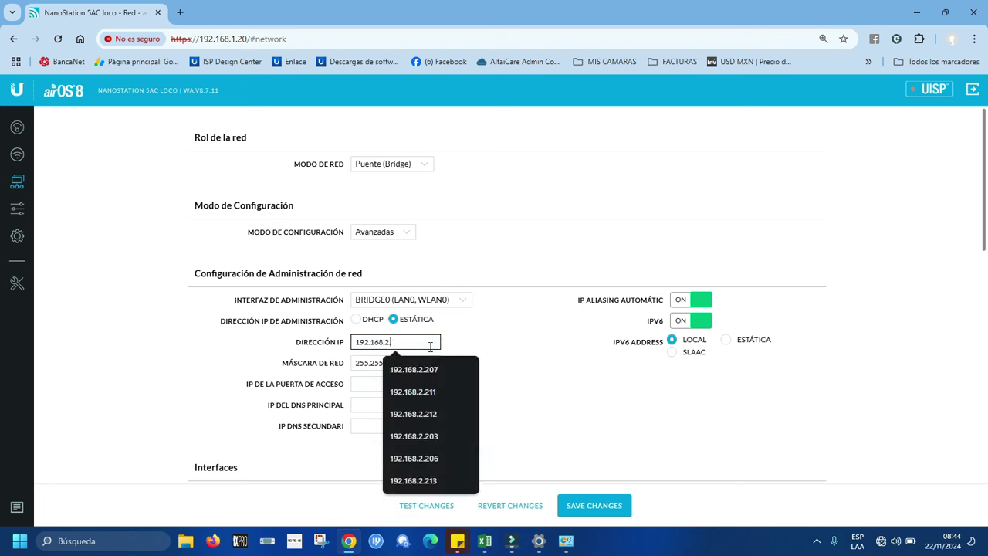
type("237")
left_click(394, 384)
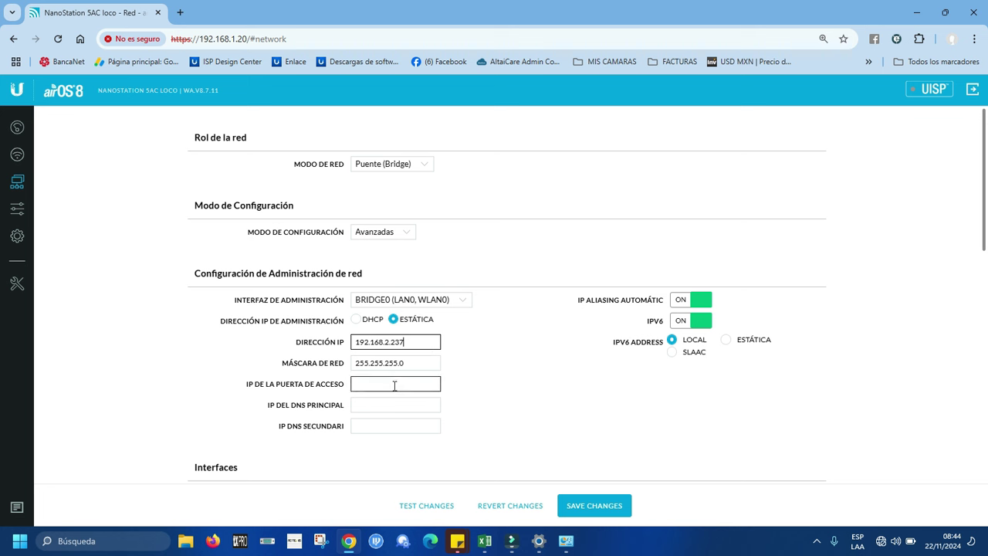
left_click(408, 413)
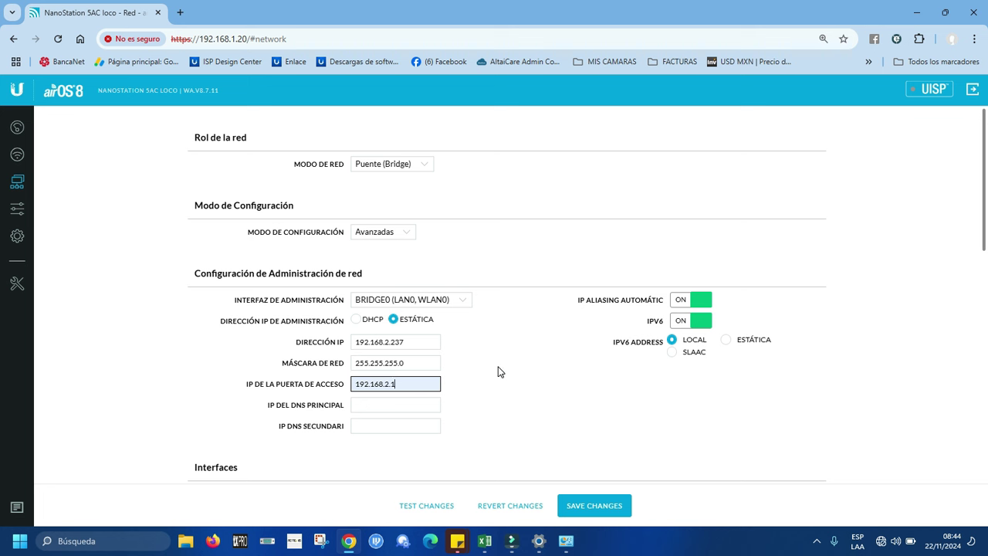
left_click(387, 402)
left_click(408, 428)
left_click(377, 425)
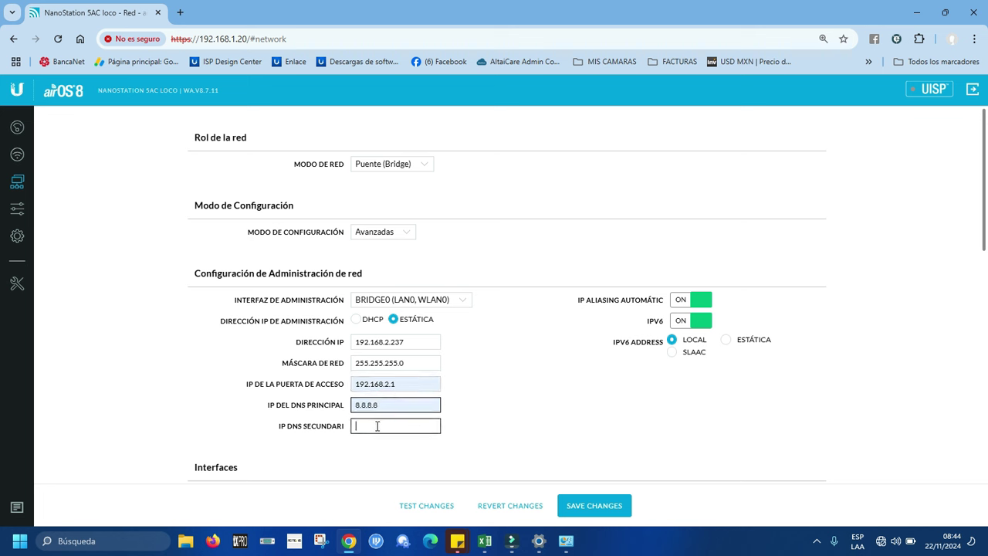
left_click(377, 426)
Step: Enter secondary DNS 8.8.4.4 and enable Límites de velocidad
left_click(407, 454)
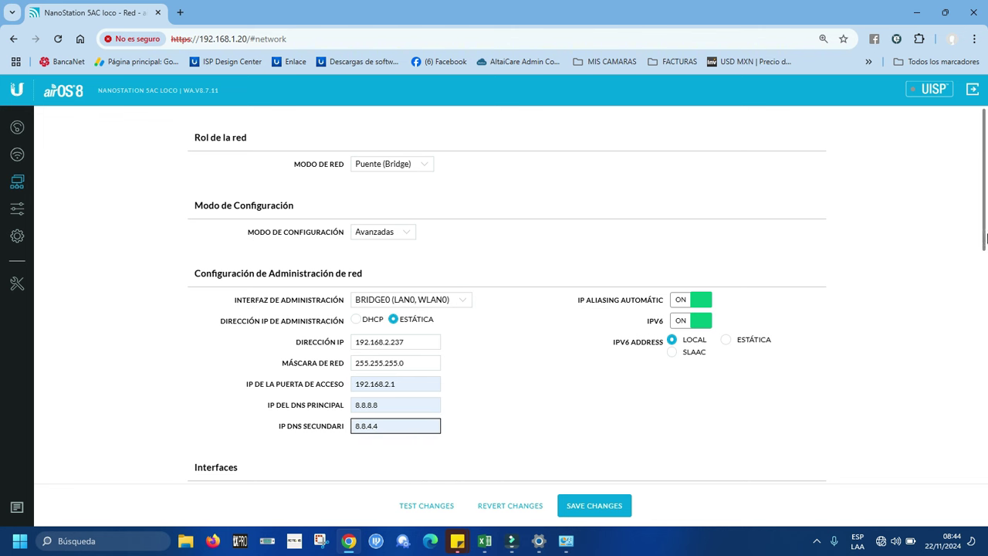
left_click_drag(985, 229, 986, 527)
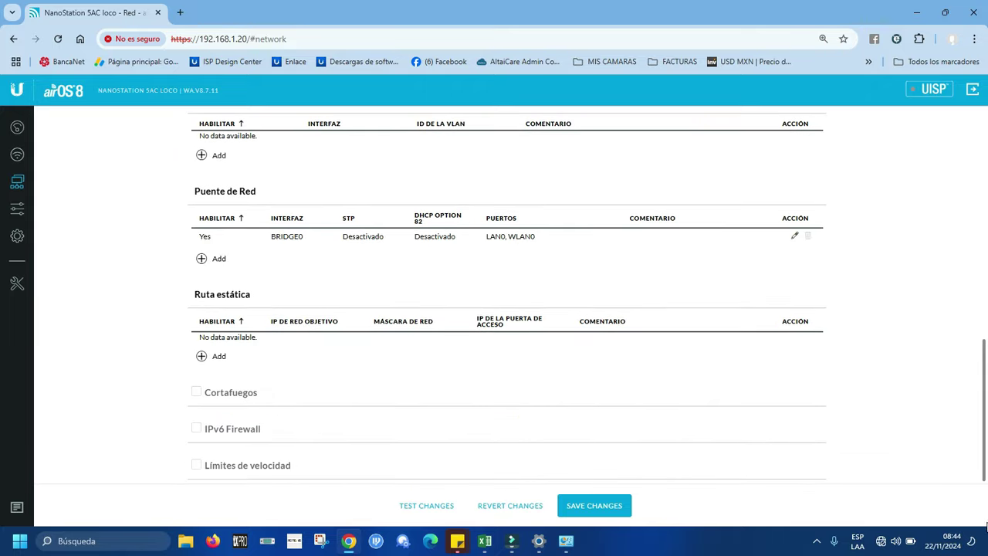
left_click(197, 467)
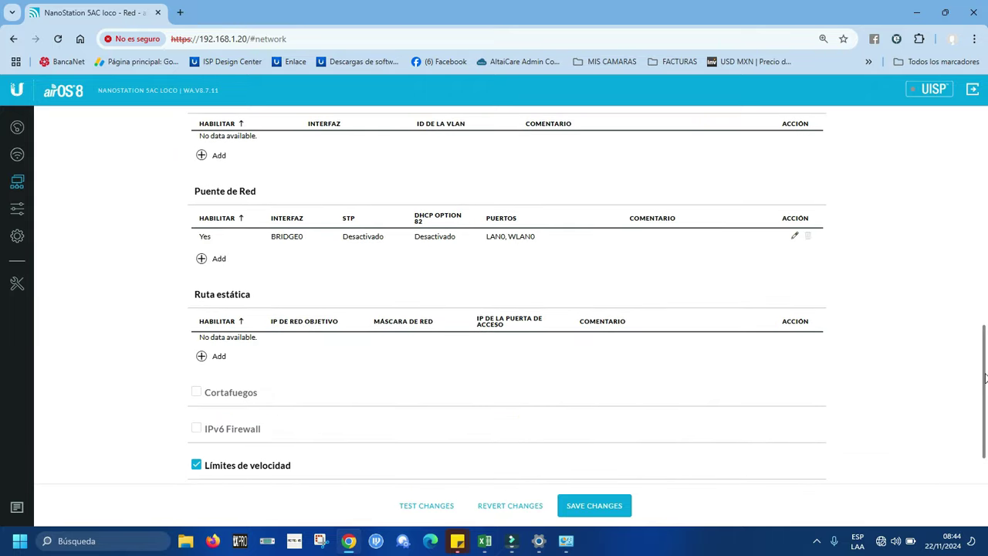
scroll(985, 379, "down", 1)
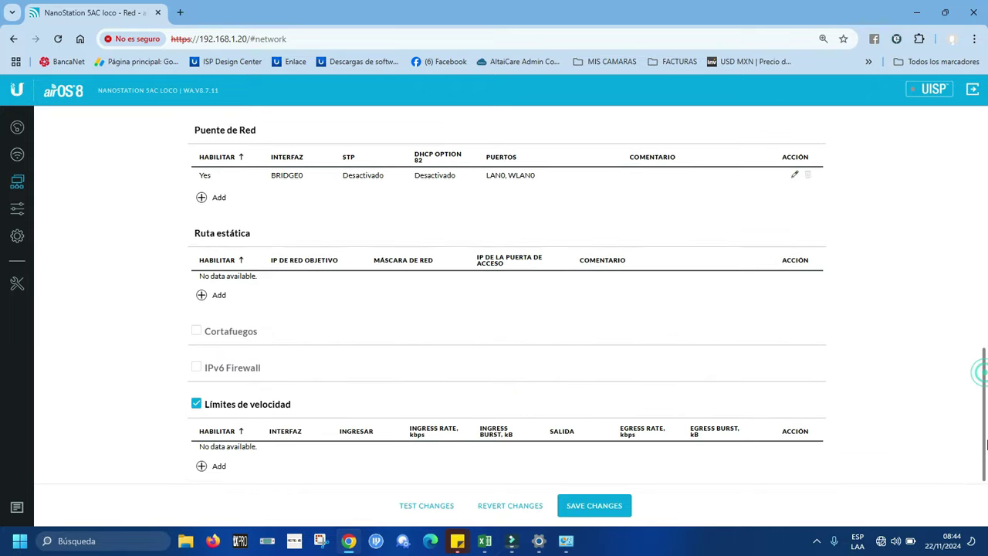
Step: Add a LAN0 speed-limit rule: ingress 6000/1500, egress 3000/1500
left_click(198, 470)
left_click(479, 247)
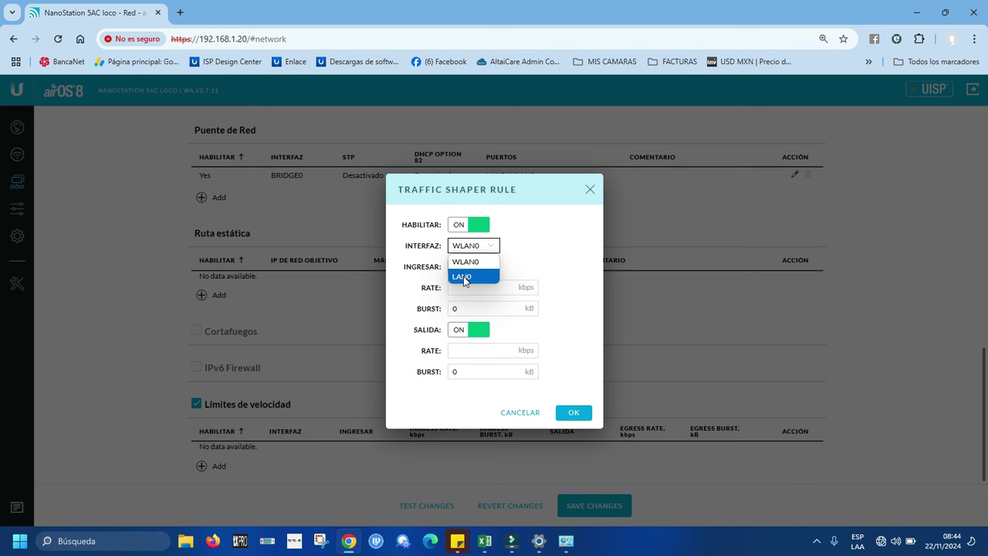
left_click(464, 276)
left_click(464, 285)
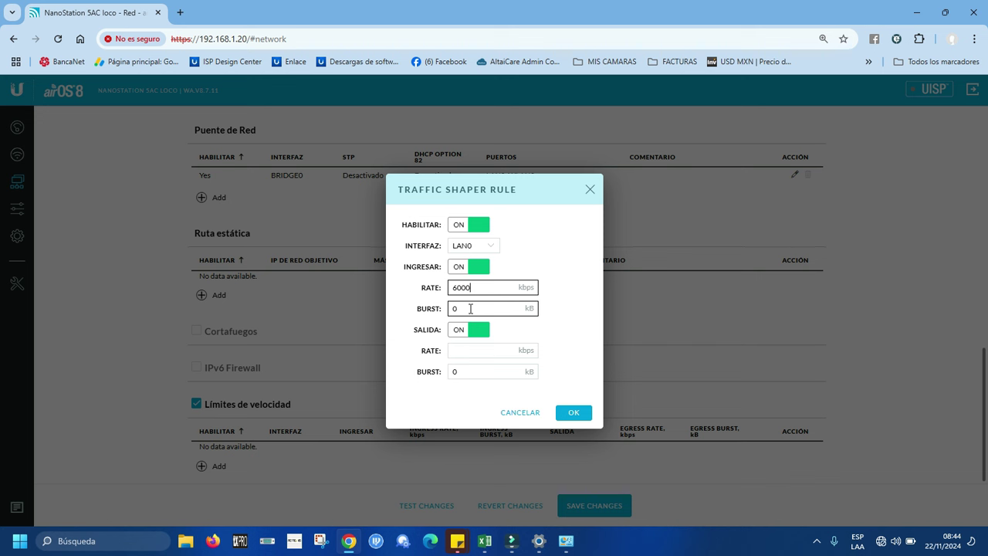
left_click(470, 308)
key("BackSpace")
type("1500")
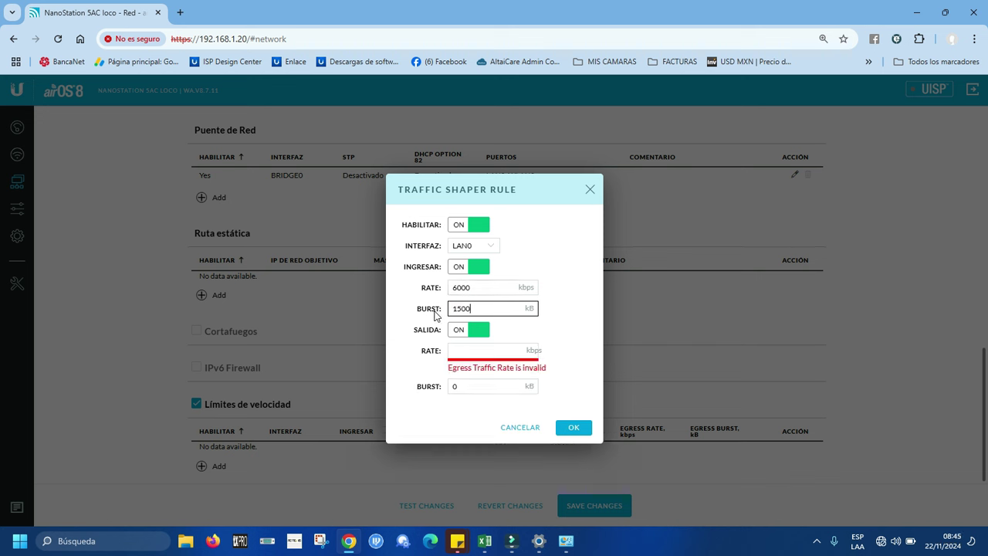
left_click(470, 351)
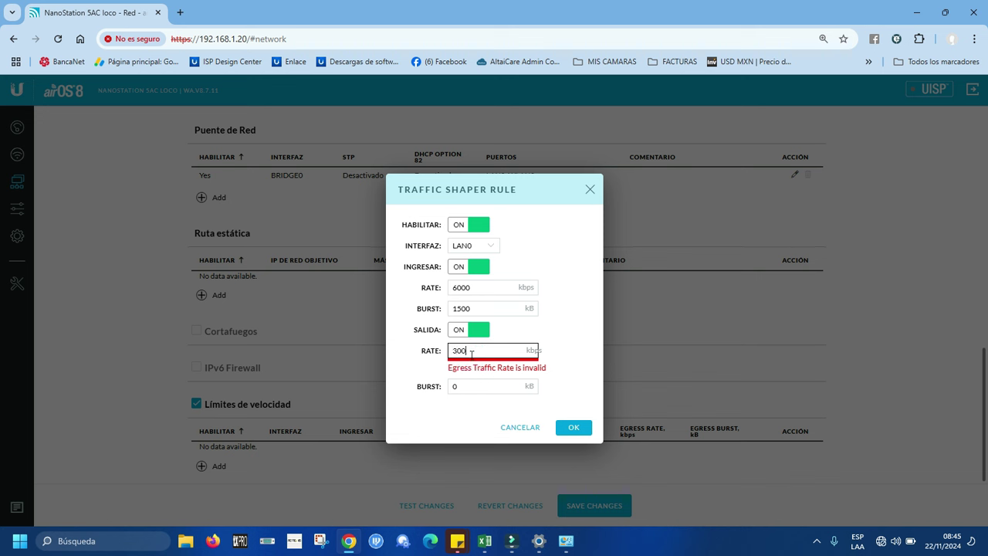
type("3000")
left_click(463, 384)
key("BackSpace")
type("1500")
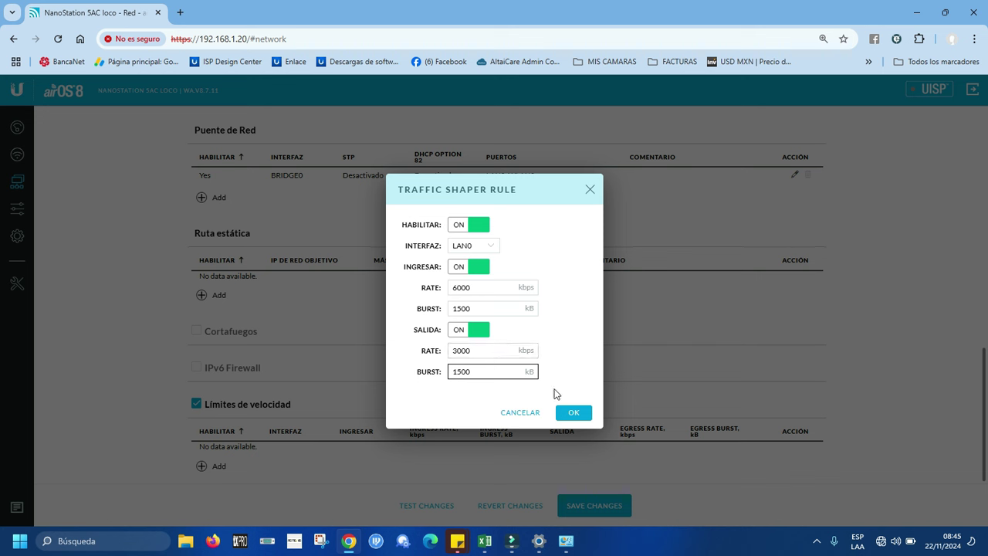
left_click(573, 414)
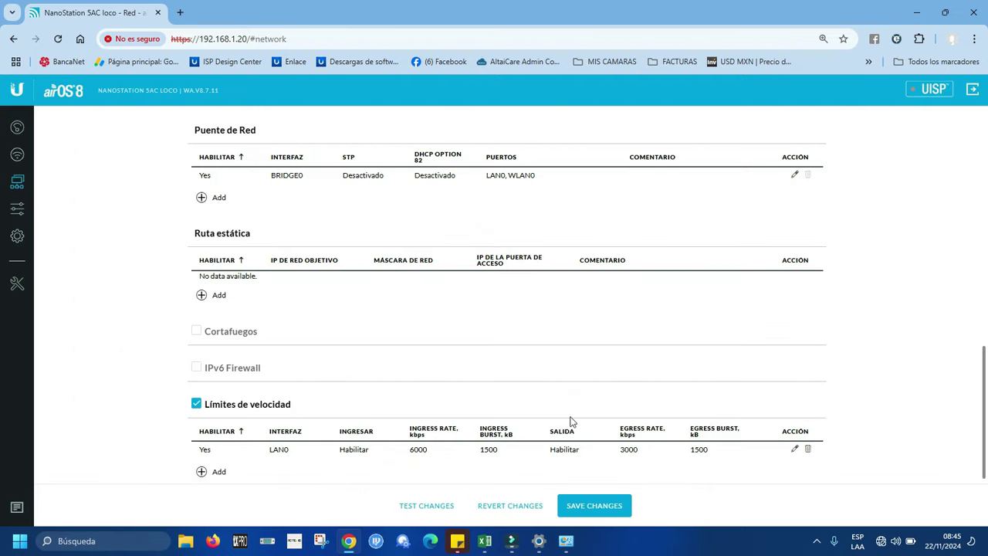
Step: Save the network changes and check the saved management IP address
left_click(599, 507)
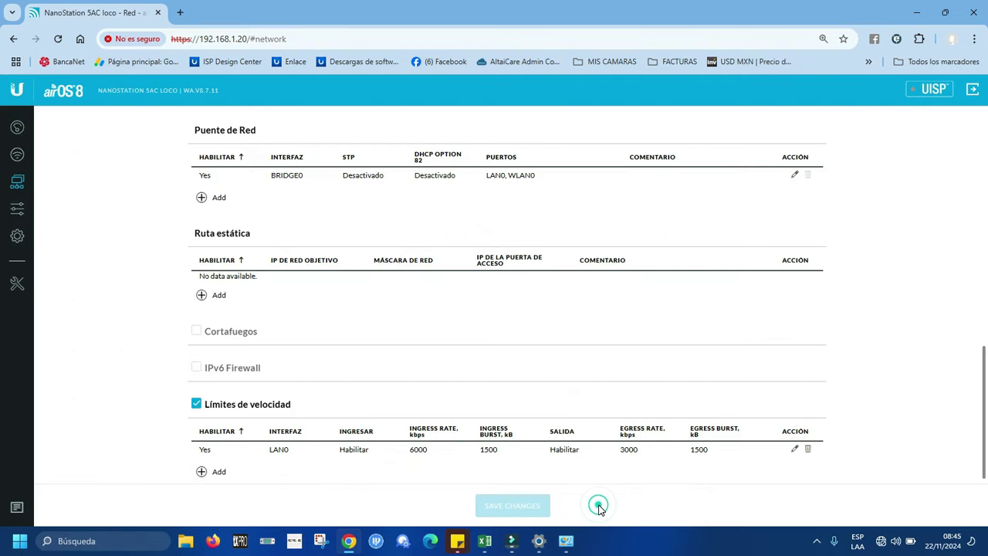
left_click_drag(984, 374, 986, 135)
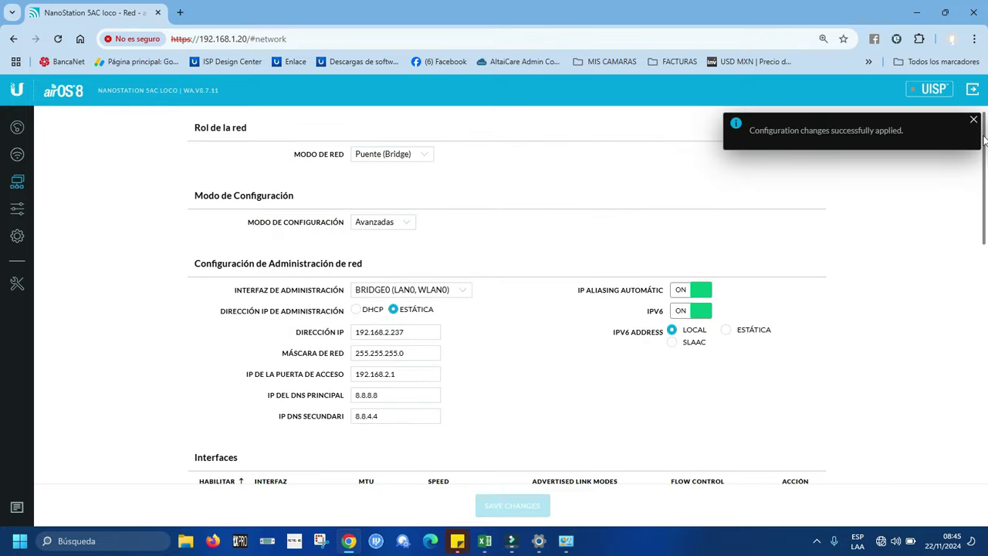
left_click(432, 332)
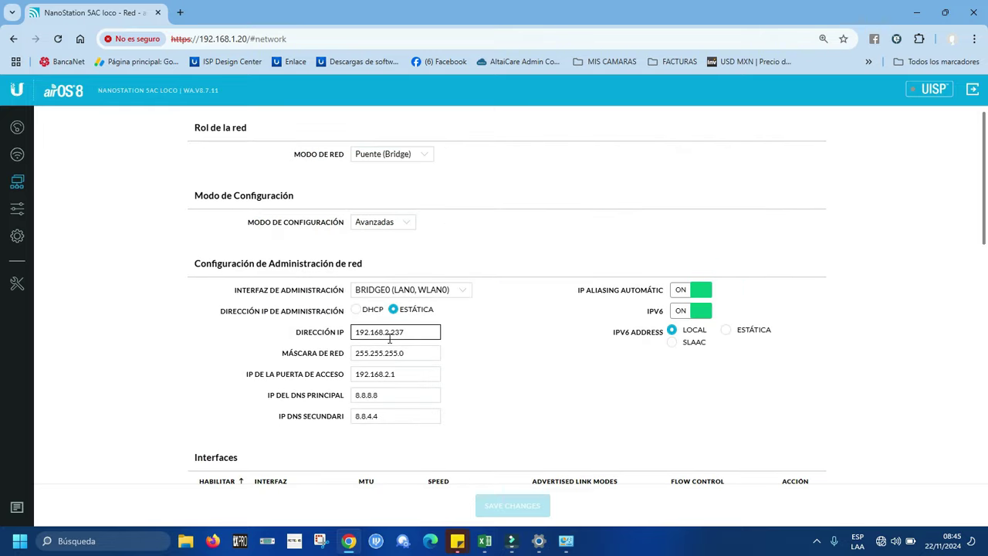
left_click(429, 341)
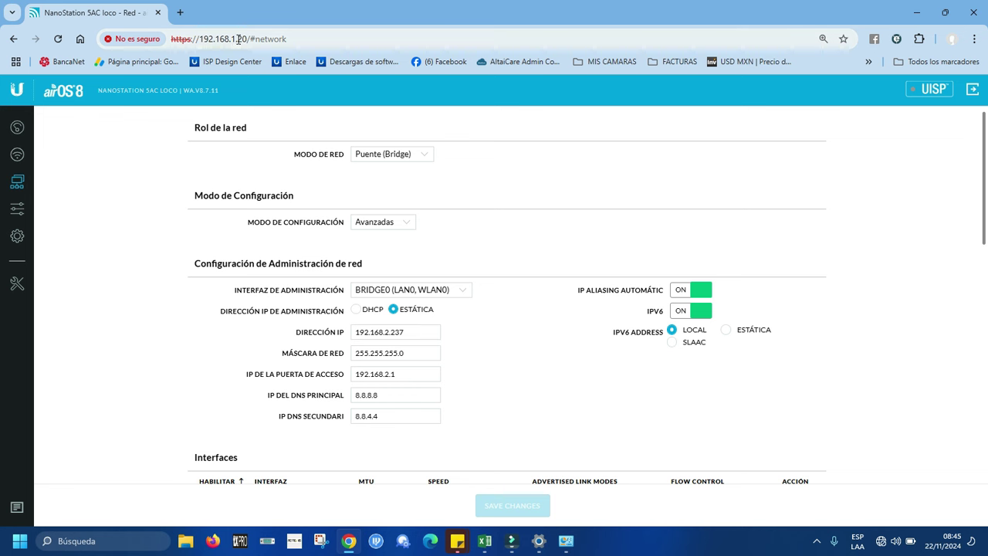
Step: Open the Ethernet adapter's TCP/IPv4 settings in Network Connections
left_click(567, 542)
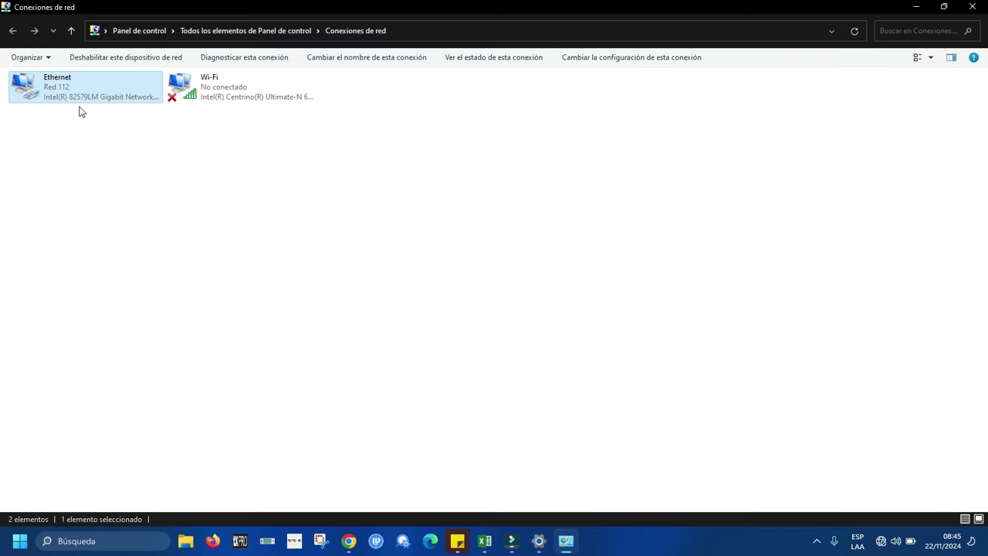
right_click(99, 90)
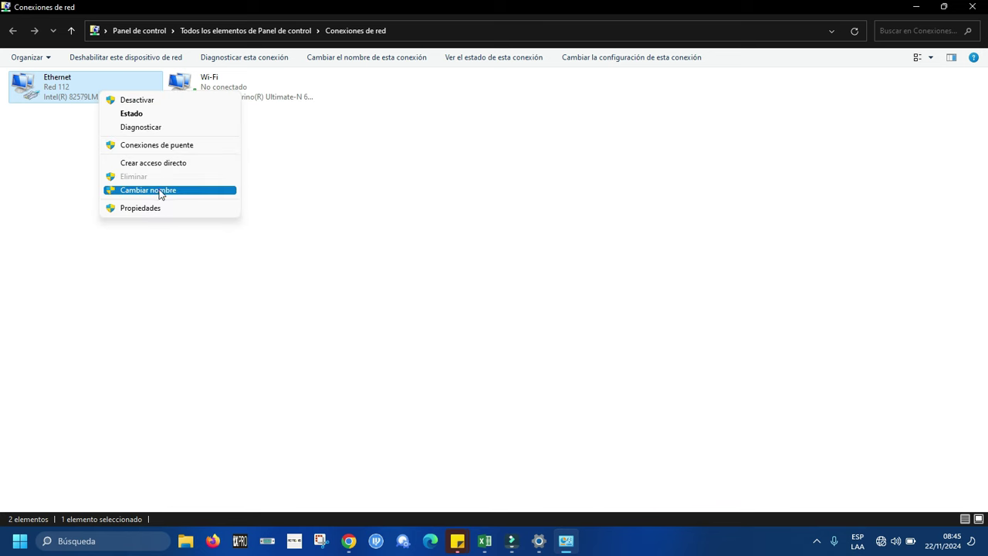
left_click(156, 208)
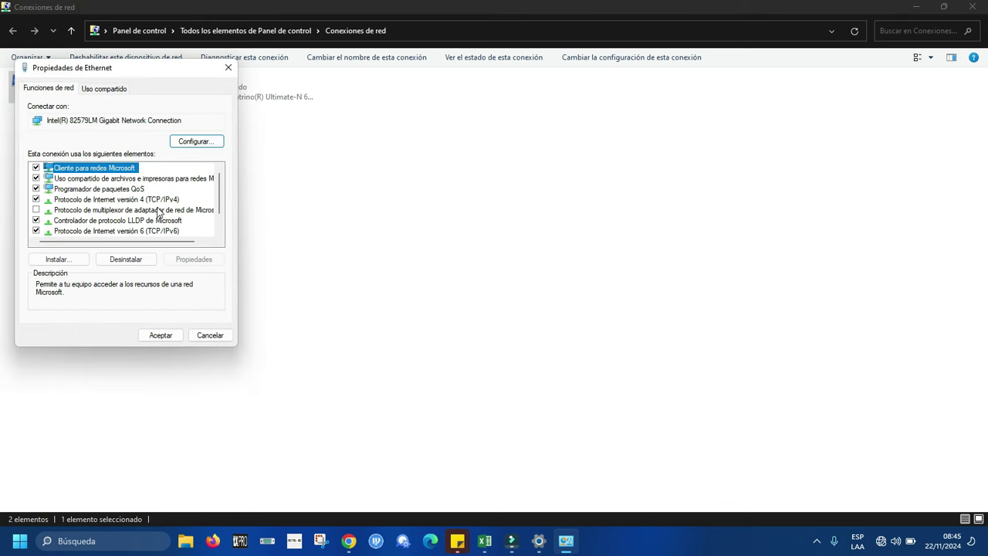
left_click(165, 202)
left_click(194, 260)
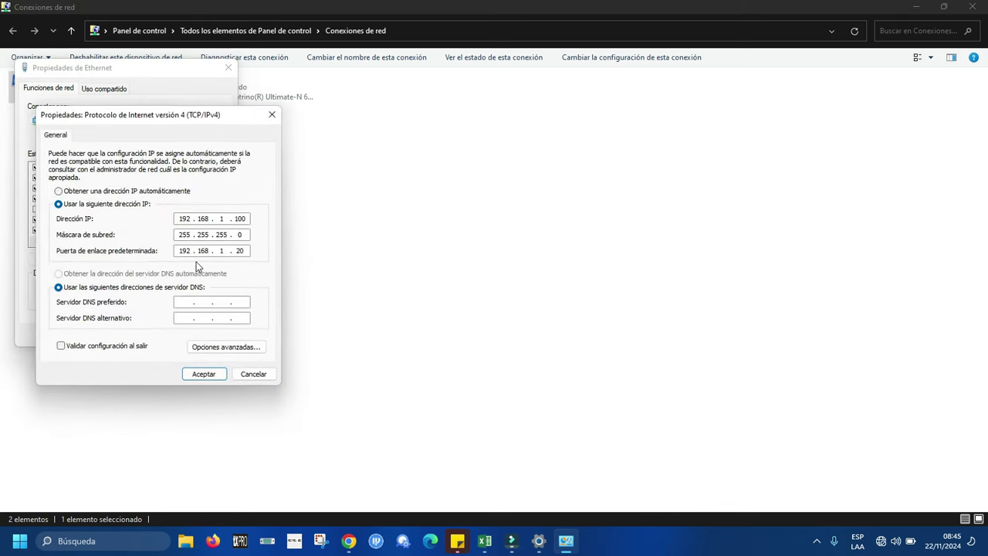
Step: Change the PC to 192.168.2.100 with gateway 192.168.2.237 and save, accepting the warning
left_click(221, 219)
type("2")
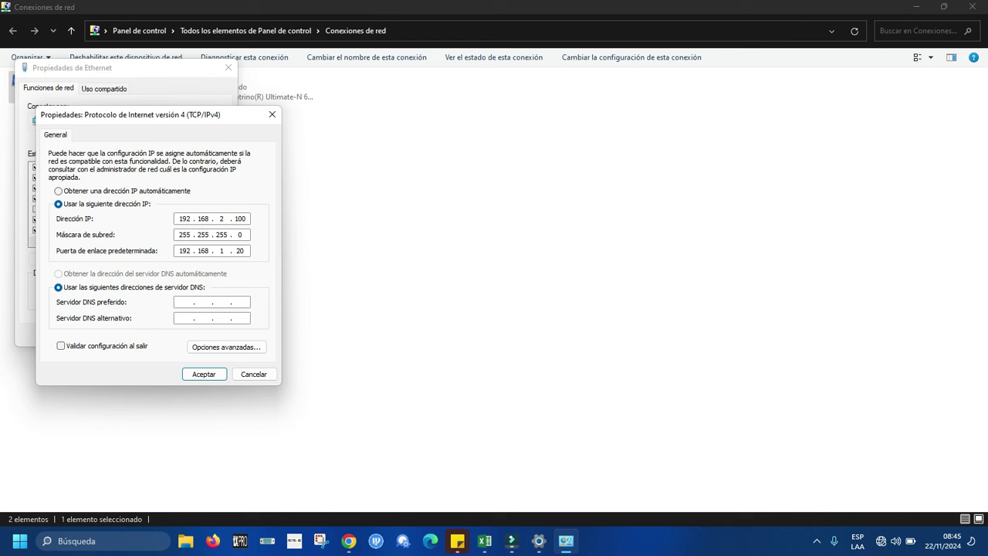
double_click(226, 251)
type("2")
left_click(250, 250)
left_click(245, 251)
type("237")
left_click(209, 375)
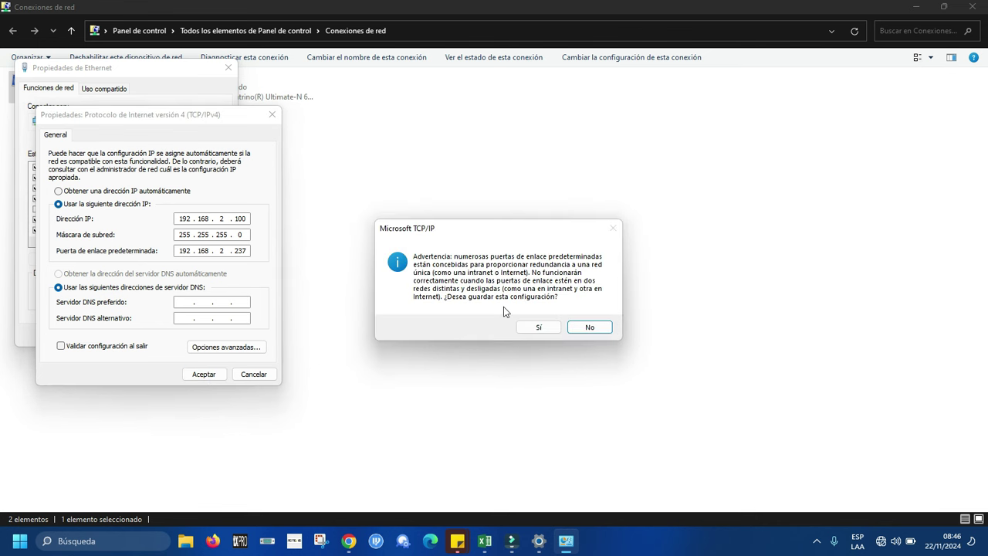
left_click(538, 329)
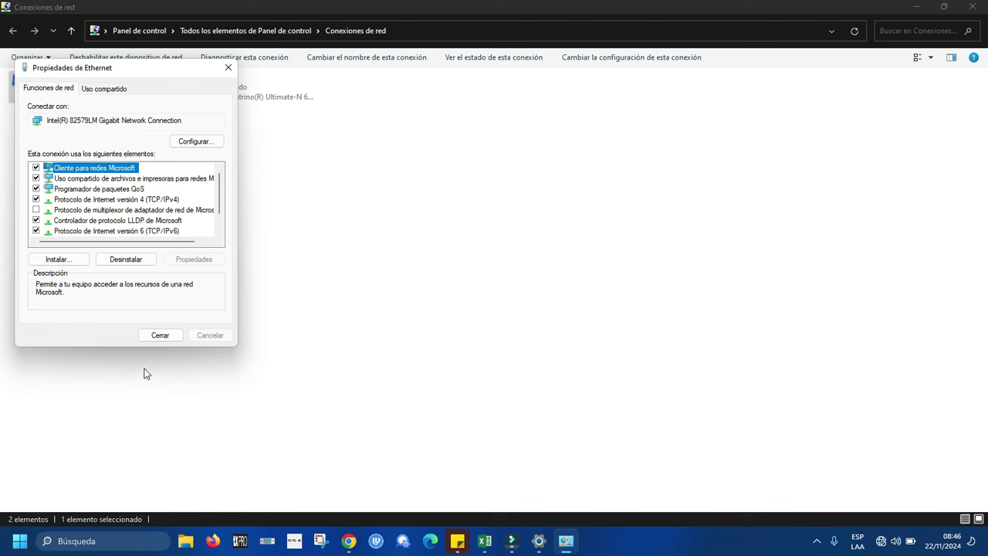
left_click(175, 336)
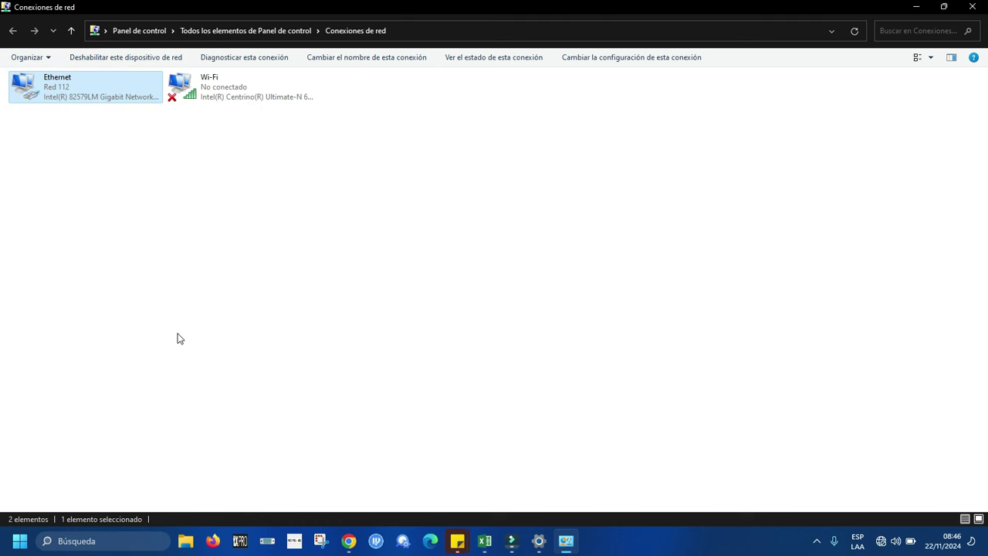
left_click(349, 541)
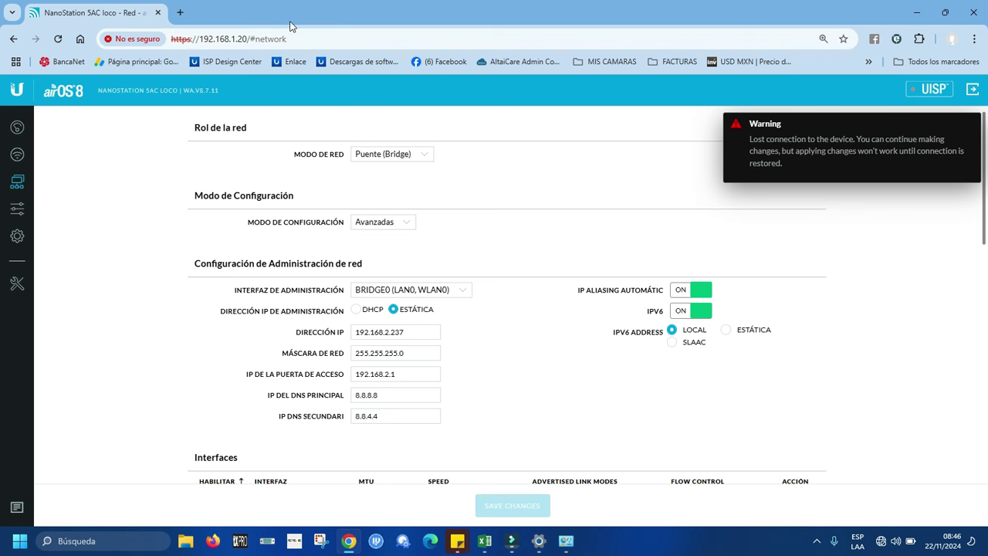
Step: Navigate Chrome to the device at 192.168.2.237
left_click(332, 63)
left_click(307, 45)
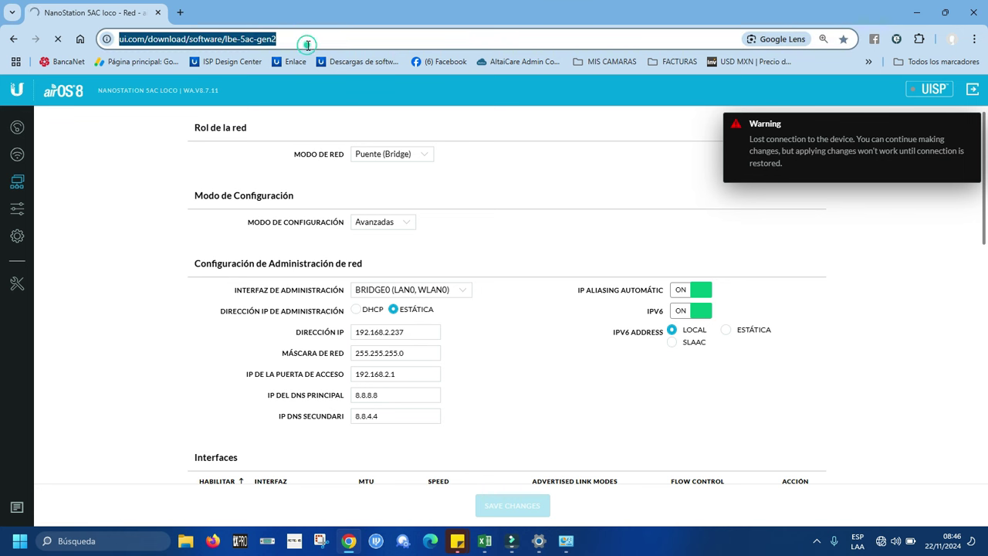
key("BackSpace")
type("1")
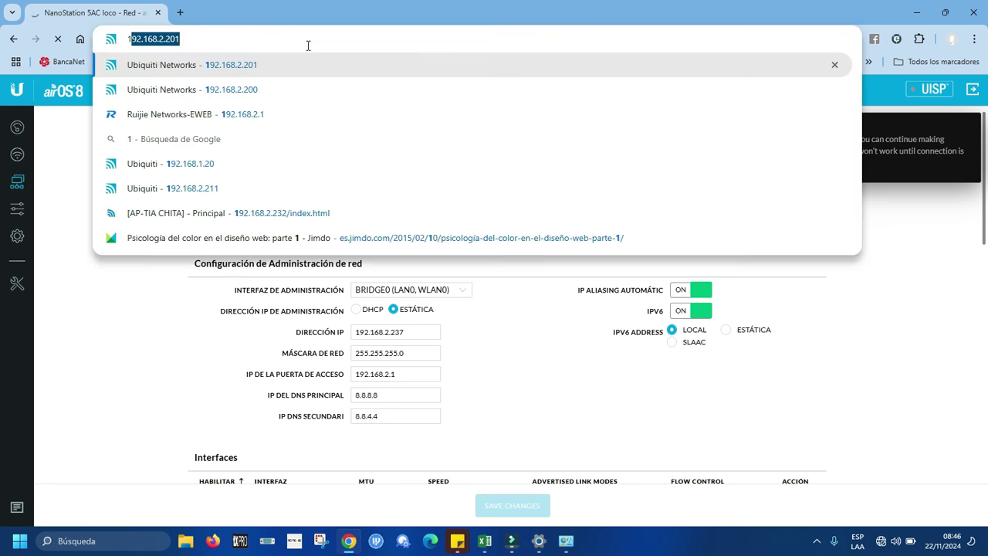
key("Right")
key("BackSpace")
key("BackSpace")
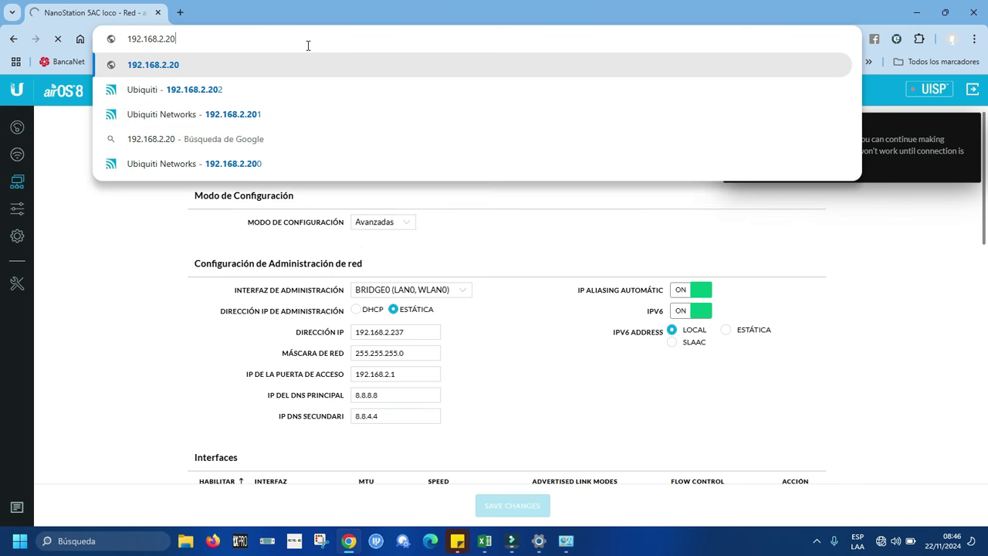
type("37")
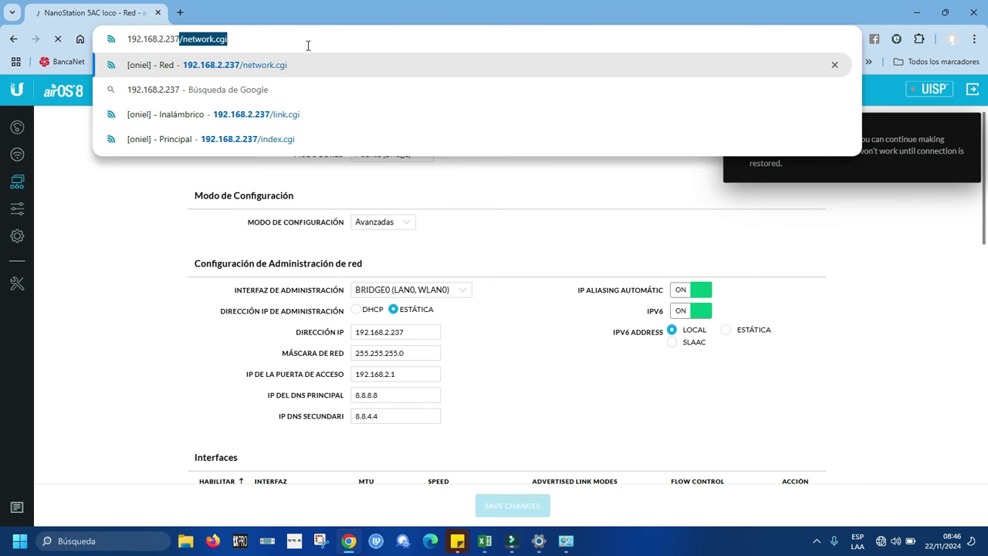
key("Delete")
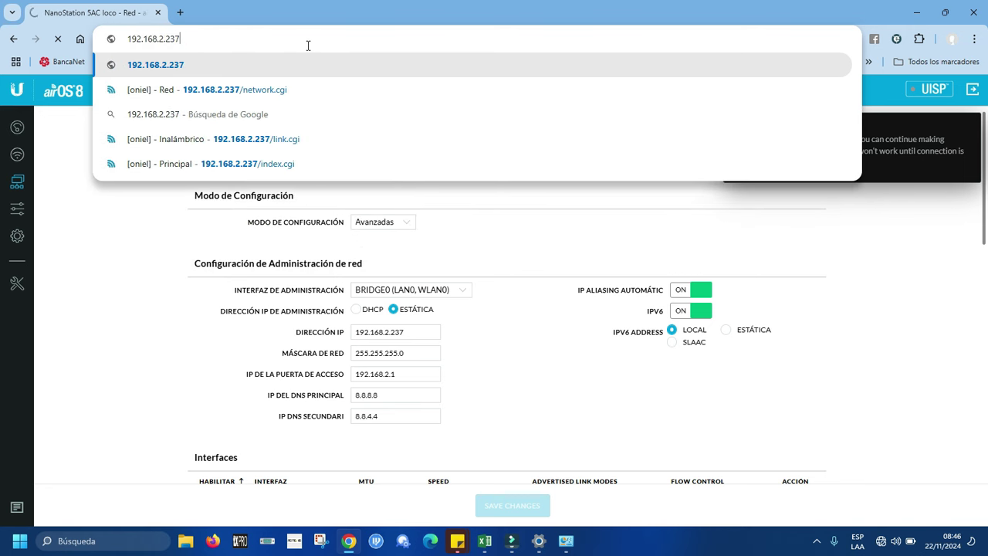
key("Return")
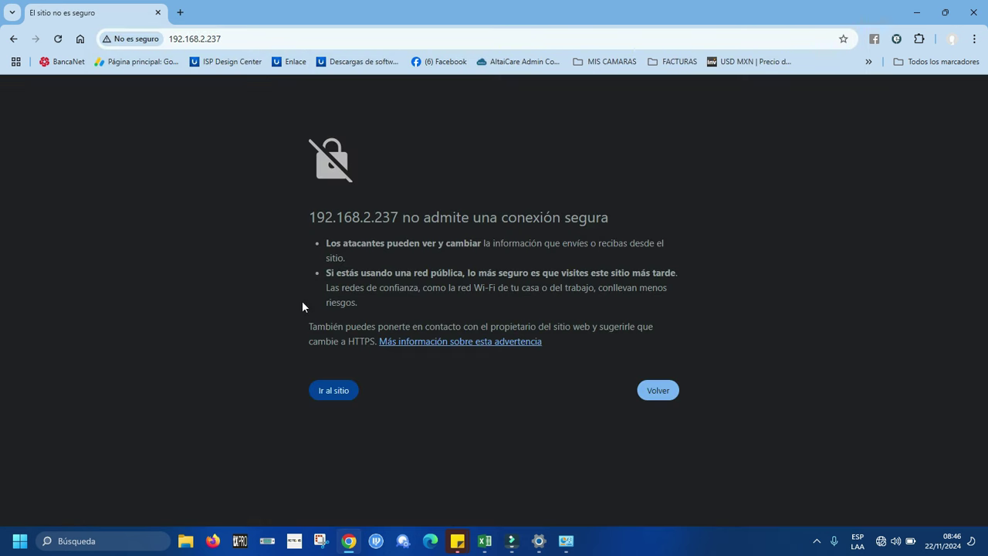
Step: Bypass the security warning and log in with the saved username and password
left_click(333, 398)
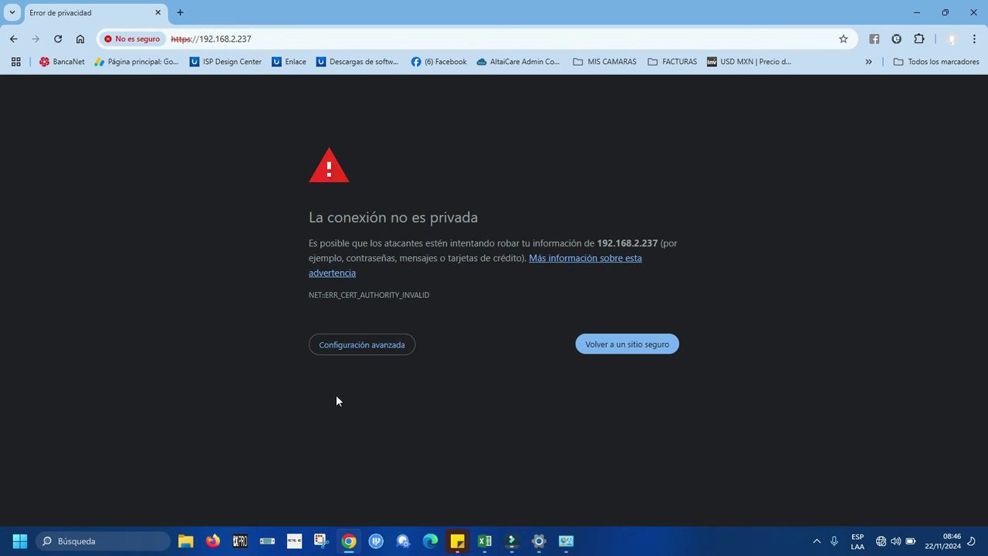
left_click(374, 354)
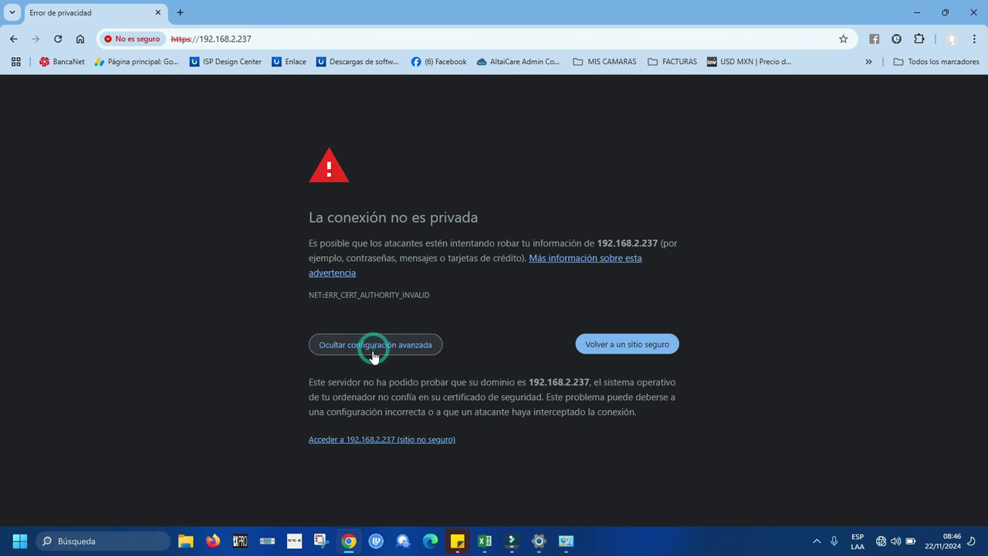
left_click(369, 441)
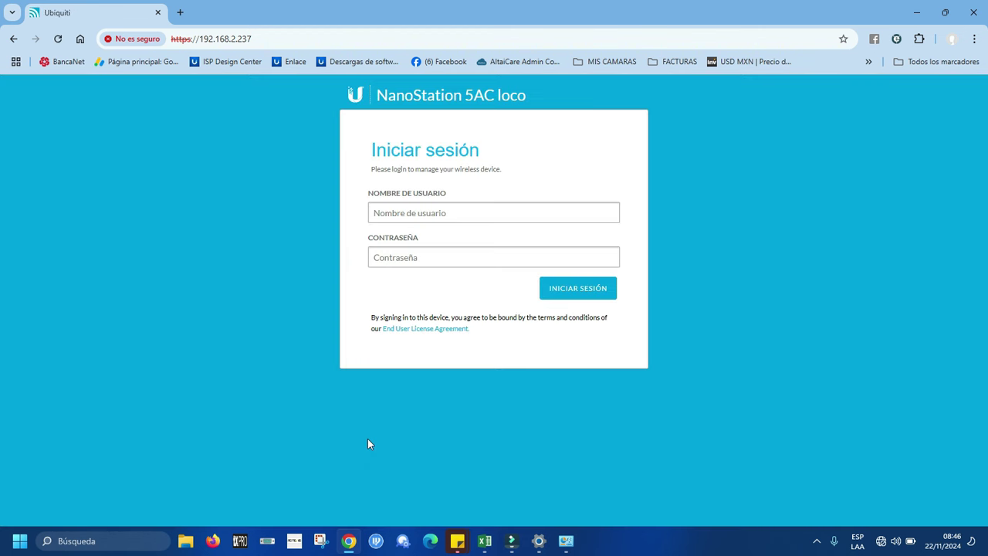
left_click(497, 205)
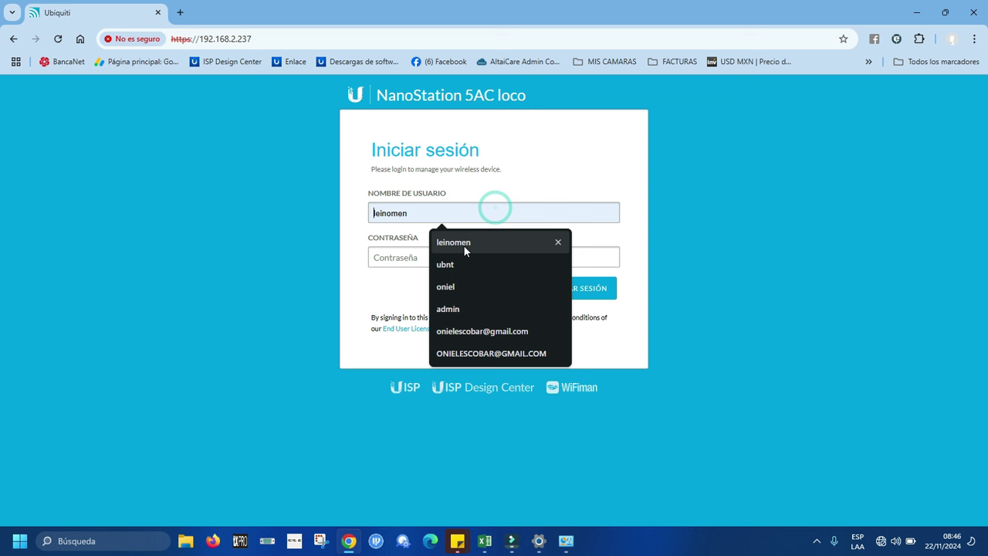
left_click(464, 246)
left_click(438, 254)
type("•••••")
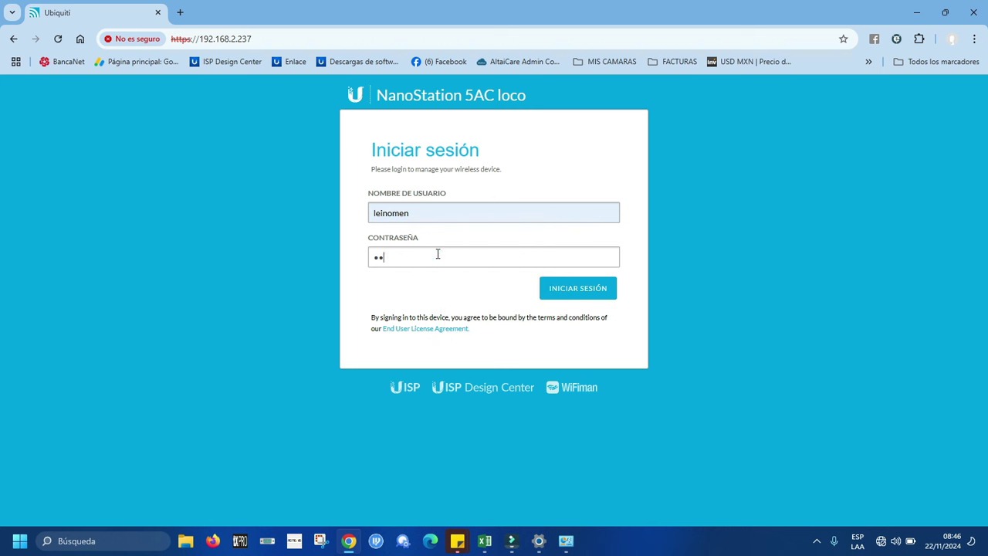
type("••••")
key("Return")
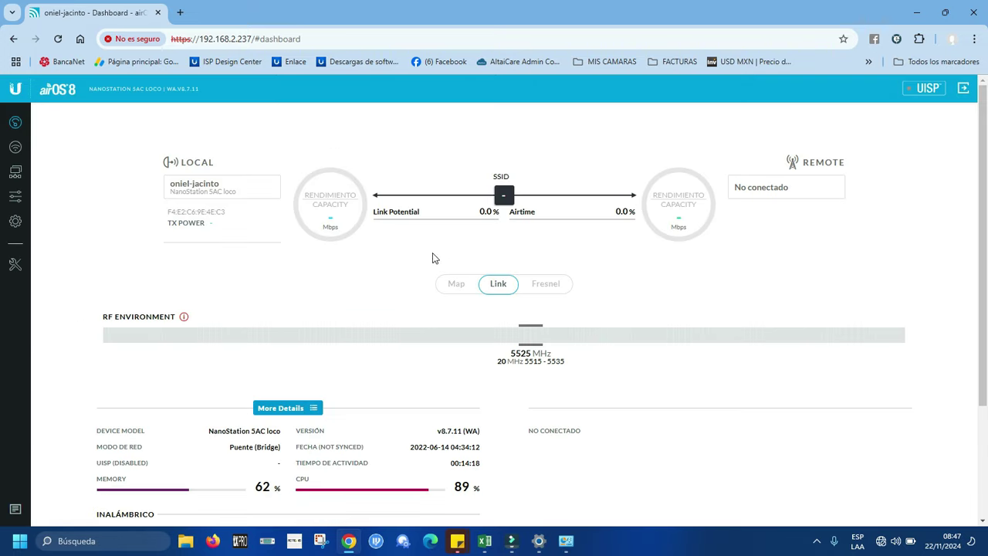
Step: Turn PTP mode off on the wireless settings page
left_click(16, 147)
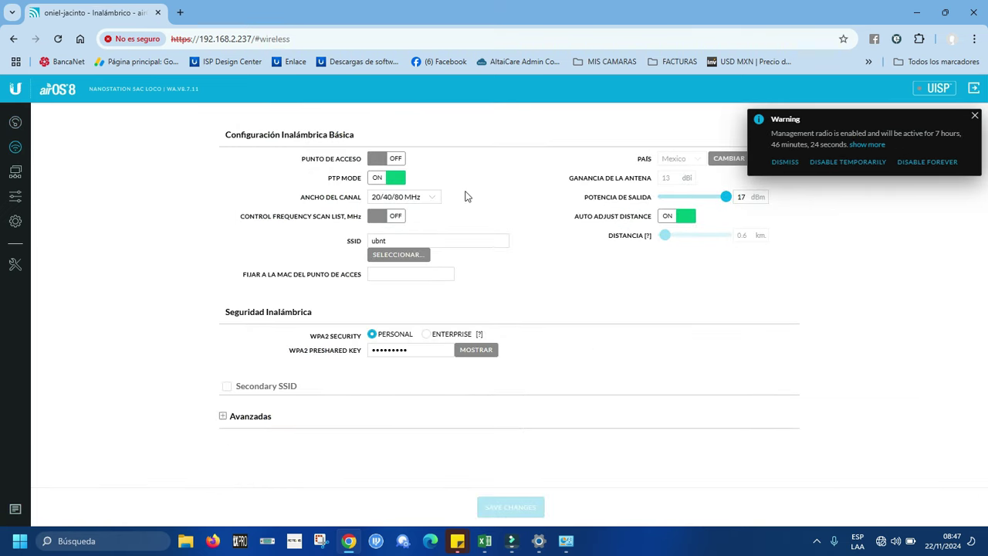
left_click(398, 183)
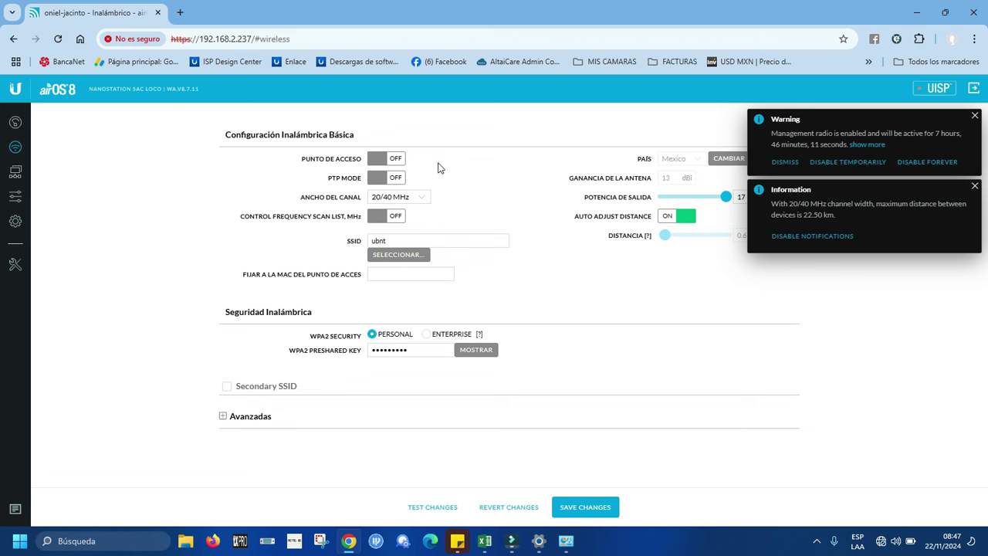
Step: Enable the control frequency scan list with all frequencies selected and save the wireless changes
left_click(392, 218)
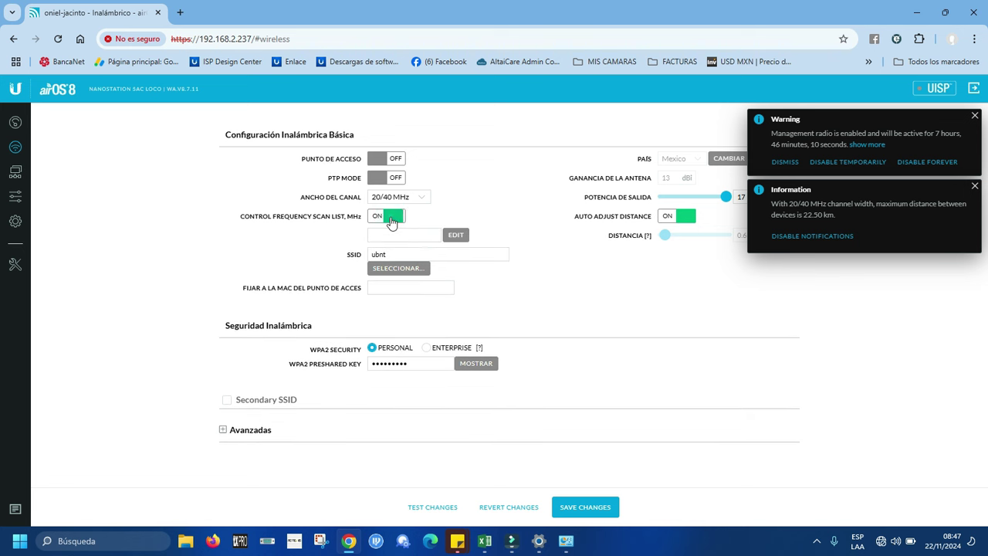
left_click(458, 235)
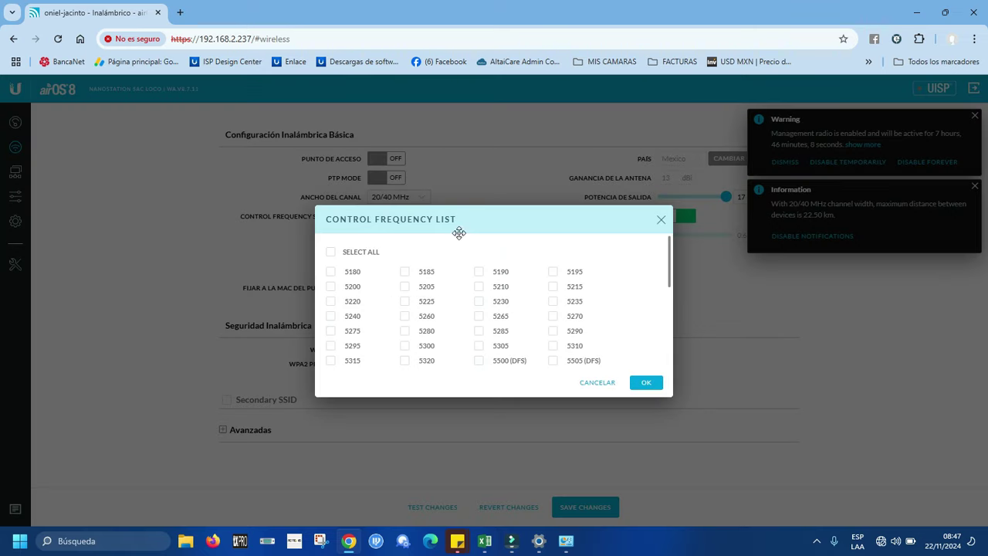
left_click(333, 253)
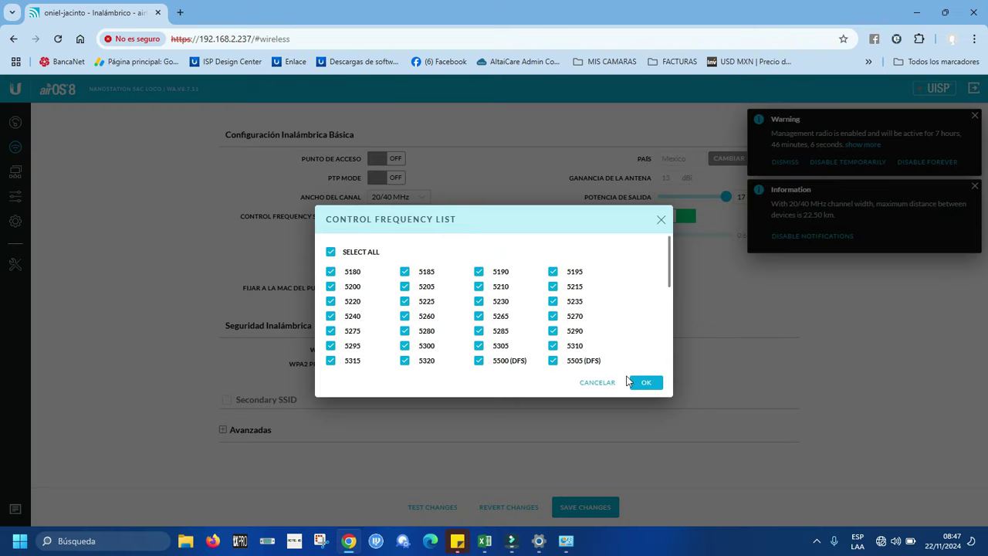
left_click(645, 382)
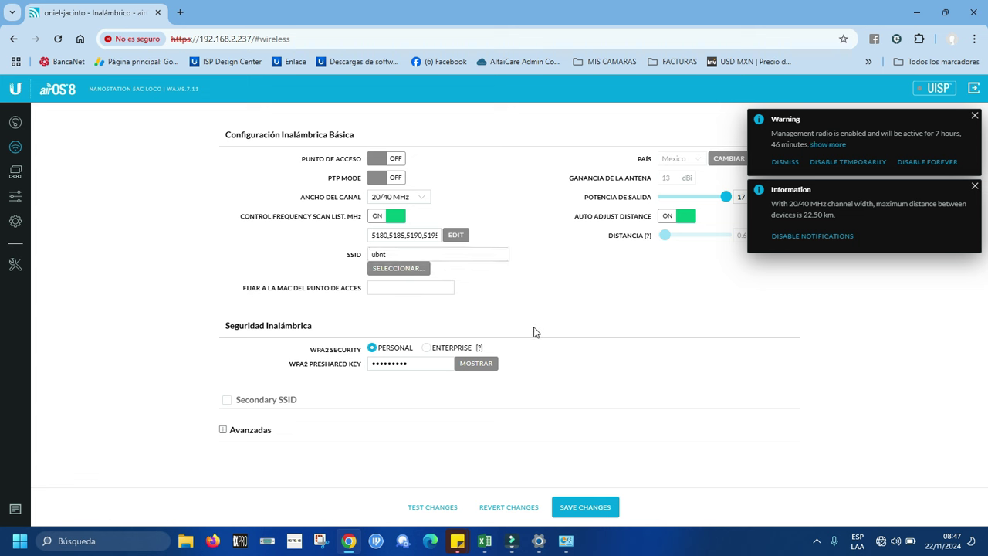
left_click(577, 508)
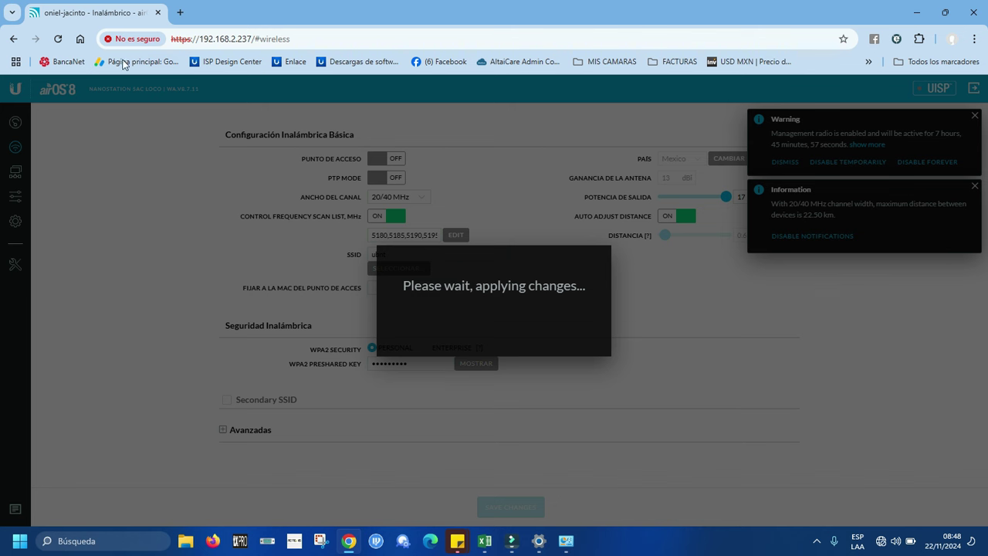
Step: Reload the NanoStation page, log in with the saved username and password, and start a site survey
left_click(58, 39)
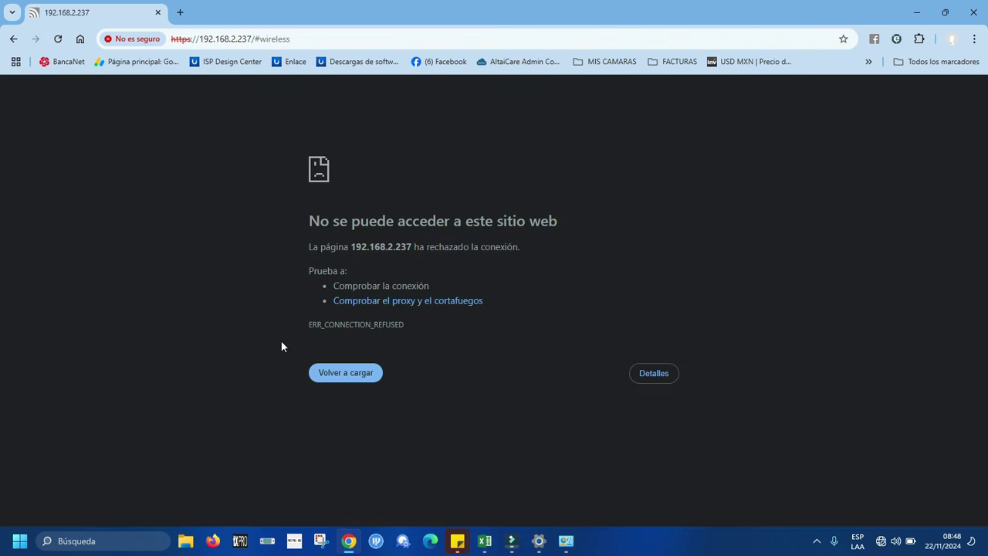
left_click(358, 377)
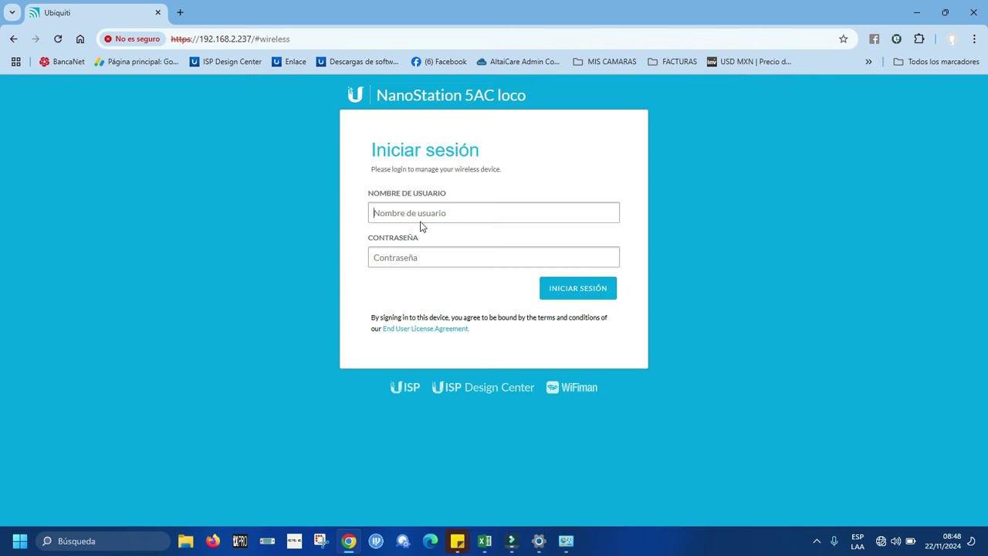
left_click(412, 211)
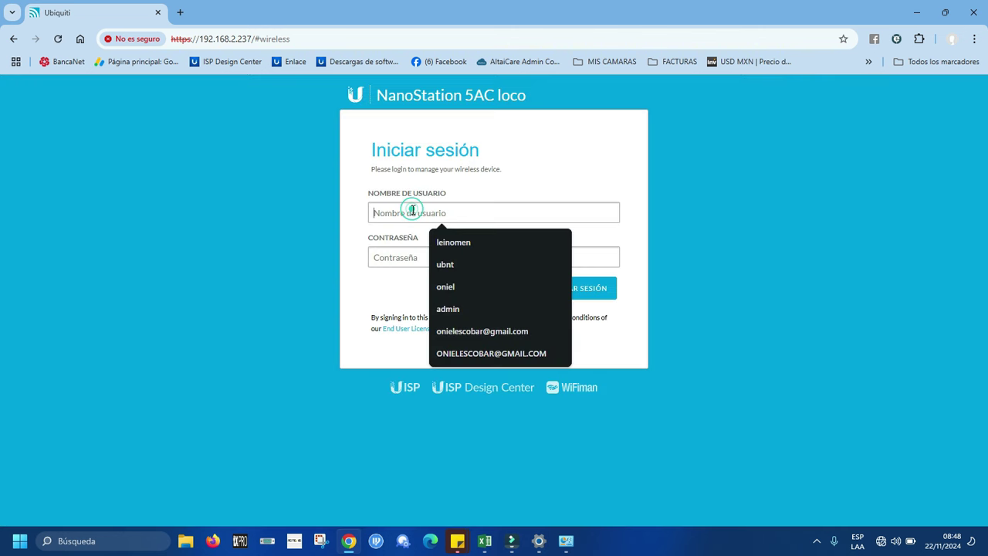
left_click(447, 241)
left_click(418, 252)
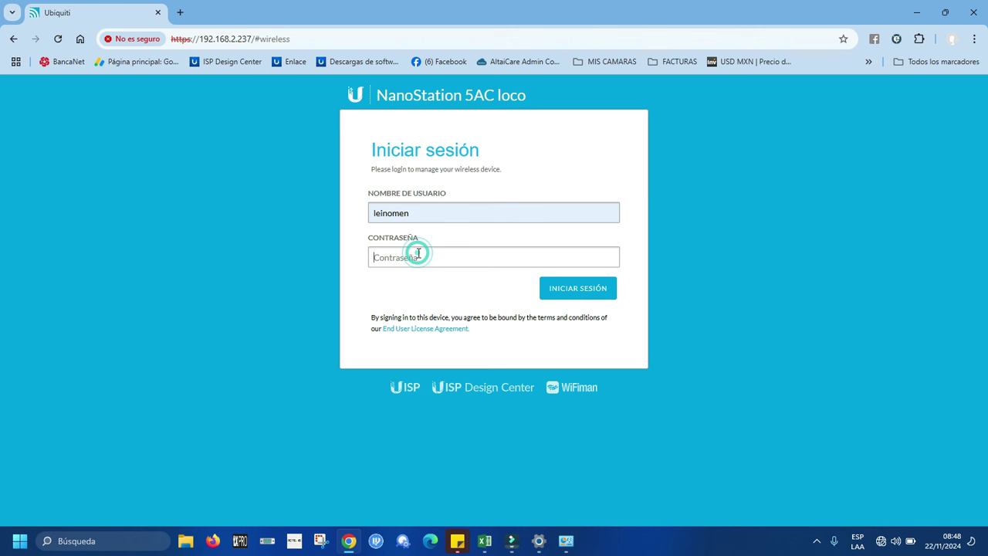
type("••••••••")
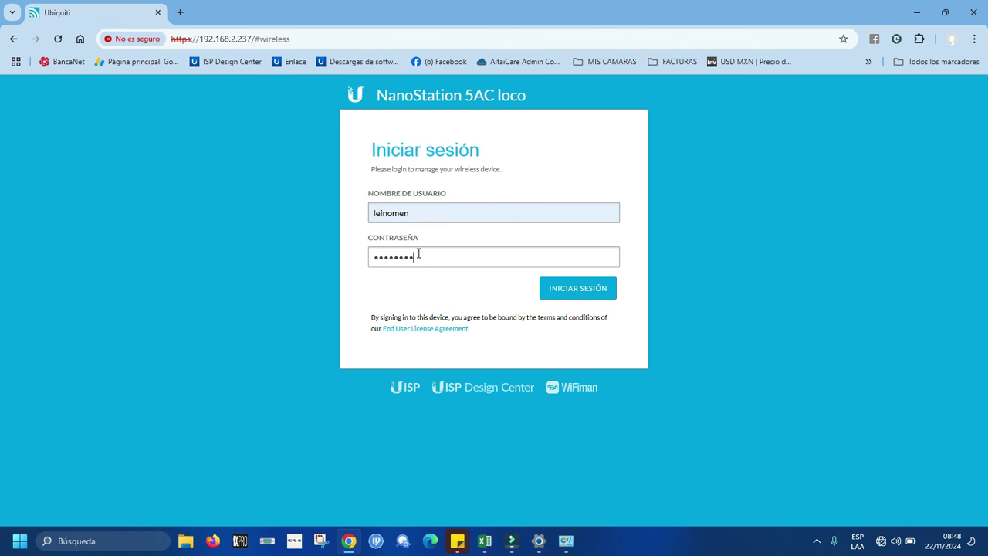
type("•")
key("Return")
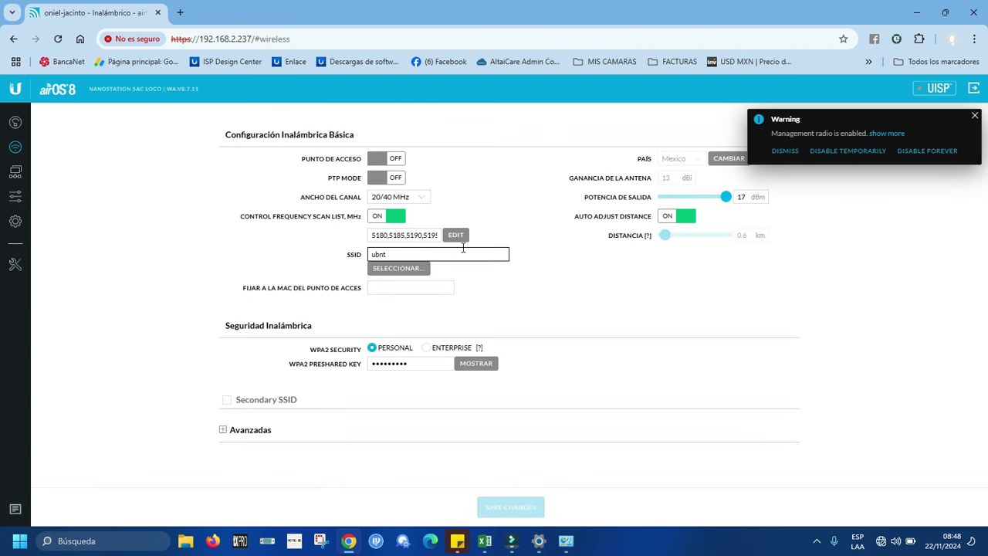
left_click(410, 270)
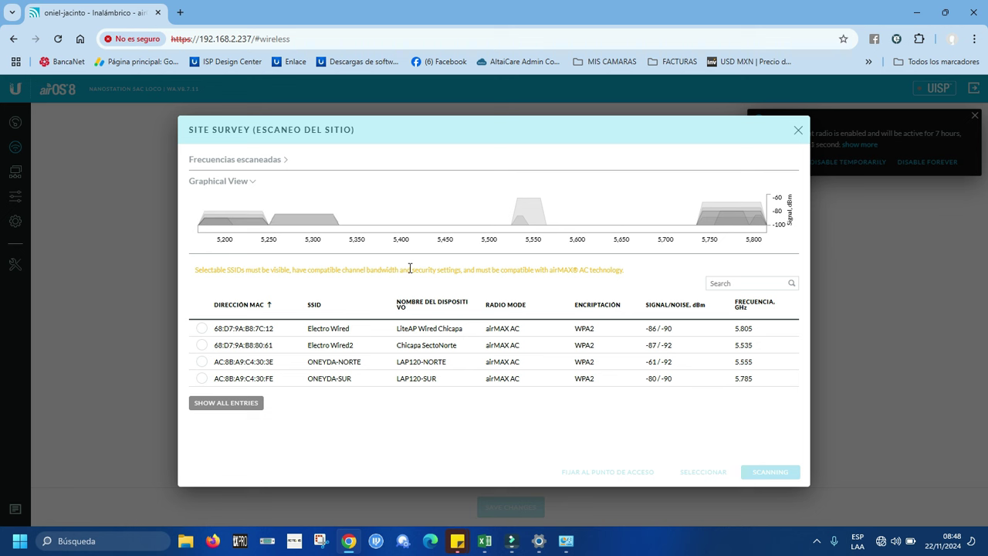
Step: Select ONEYDA-NORTE in Site Survey, lock to AP AC:8B:A9:C4:30:3E, and save the changes
left_click(202, 362)
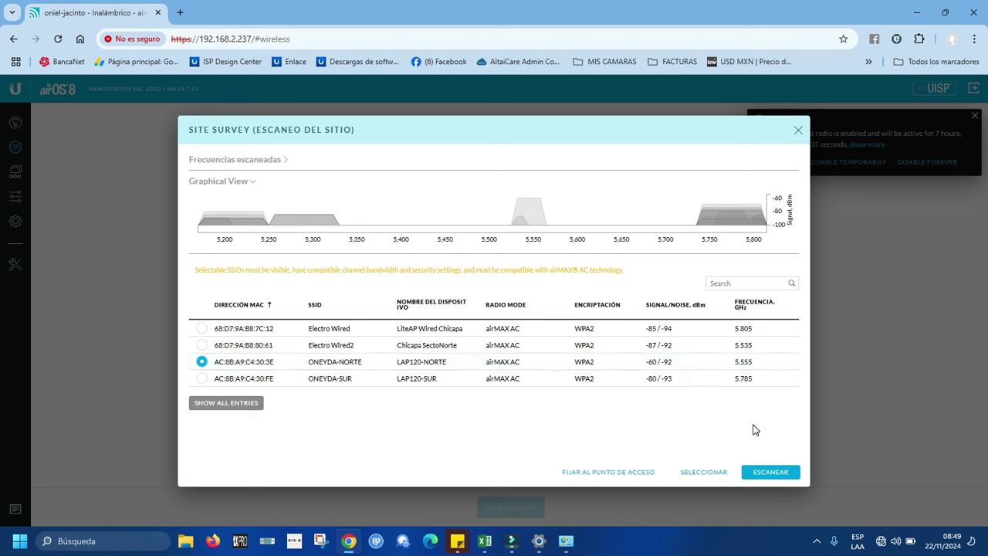
left_click(598, 474)
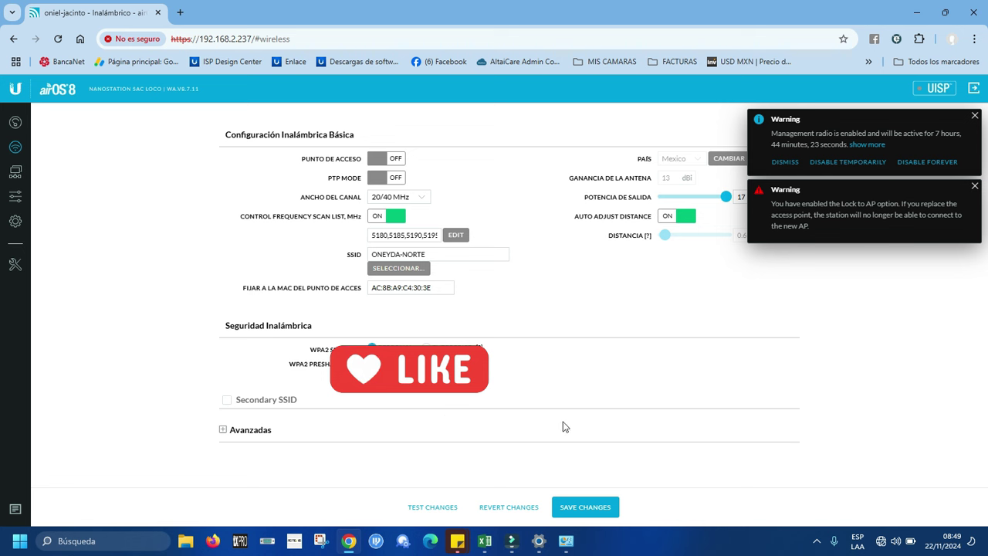
left_click(589, 517)
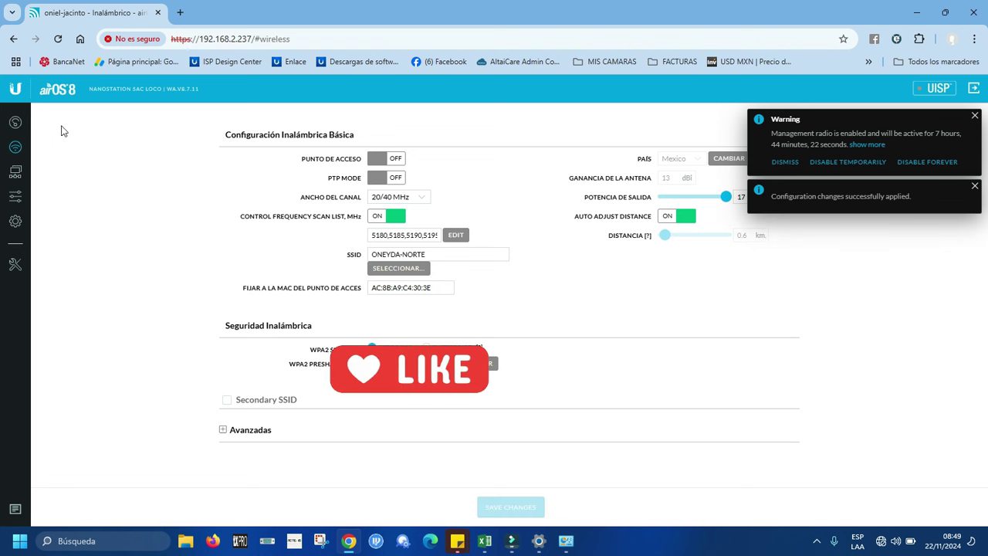
left_click(17, 125)
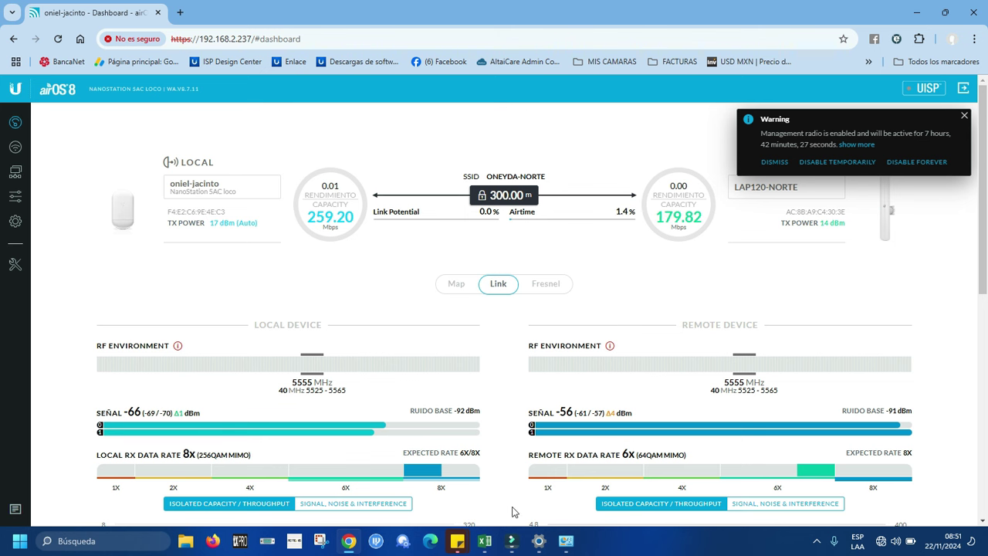
Step: After reviewing the LAP120-NORTE link statistics, bring the Network Connections window forward
left_click(566, 540)
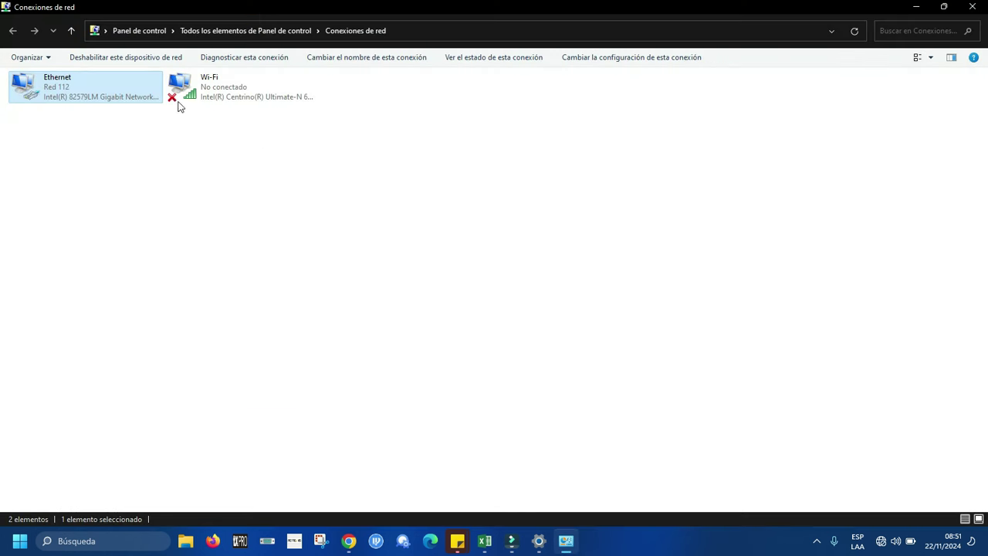
Step: Set the Ethernet adapter's IPv4 to obtain IP and DNS automatically, then close Network Connections
right_click(123, 94)
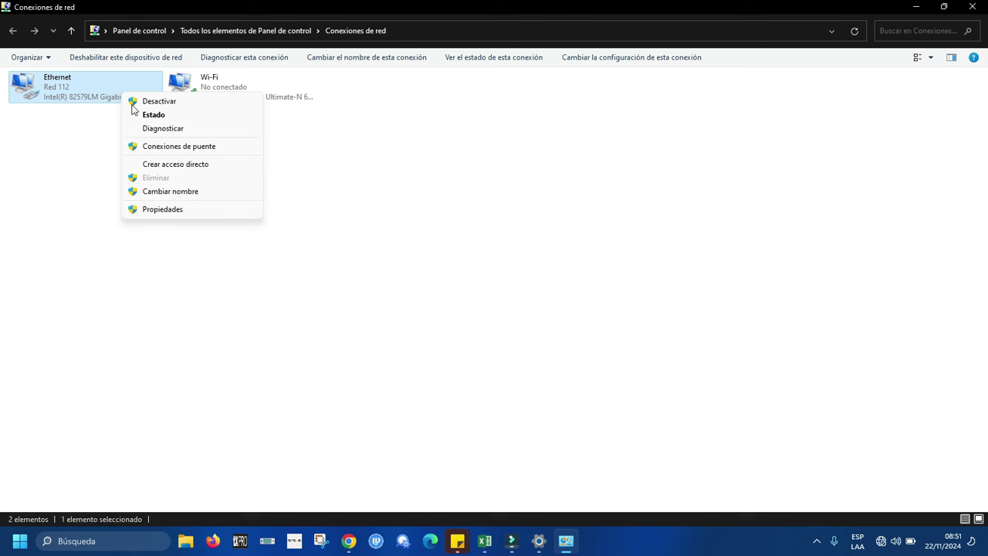
left_click(174, 209)
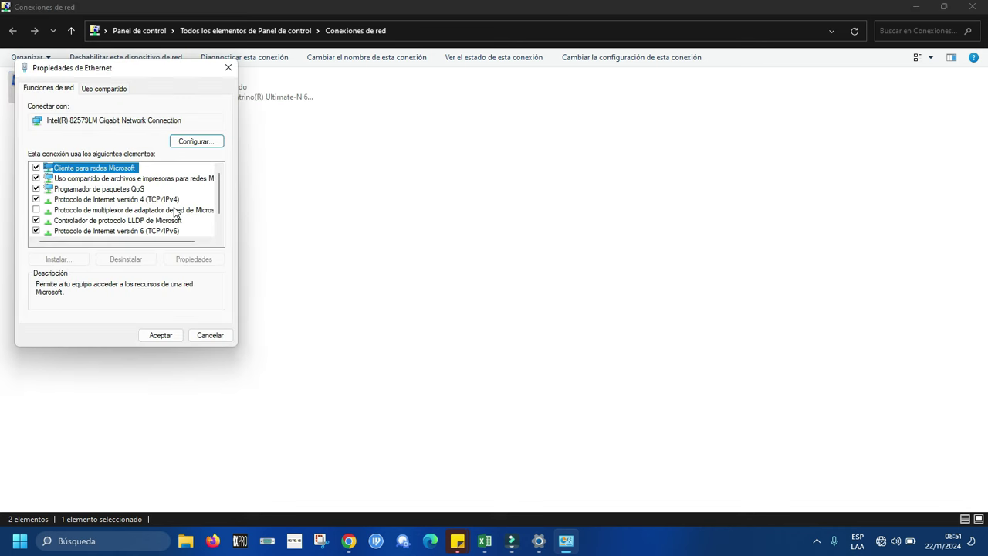
left_click(165, 200)
left_click(194, 260)
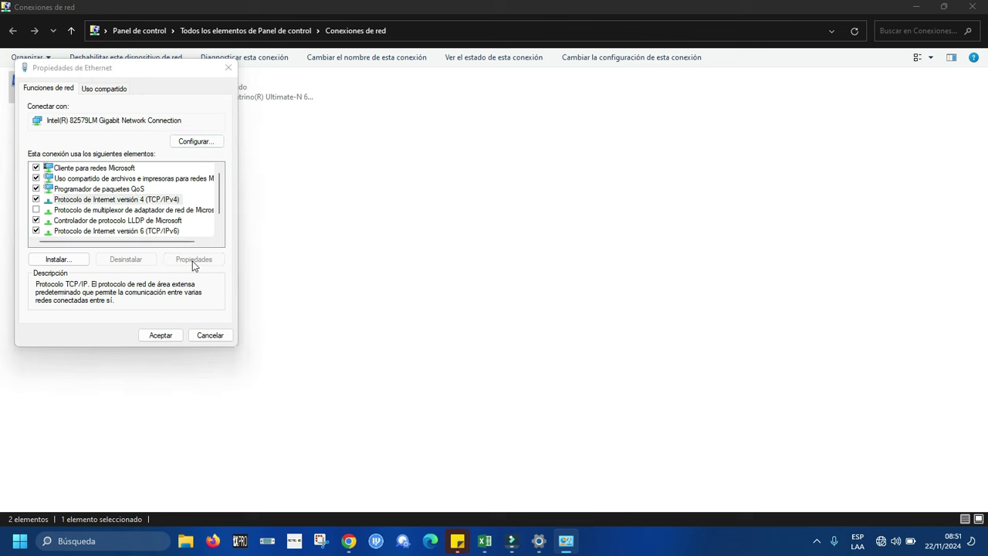
left_click(59, 191)
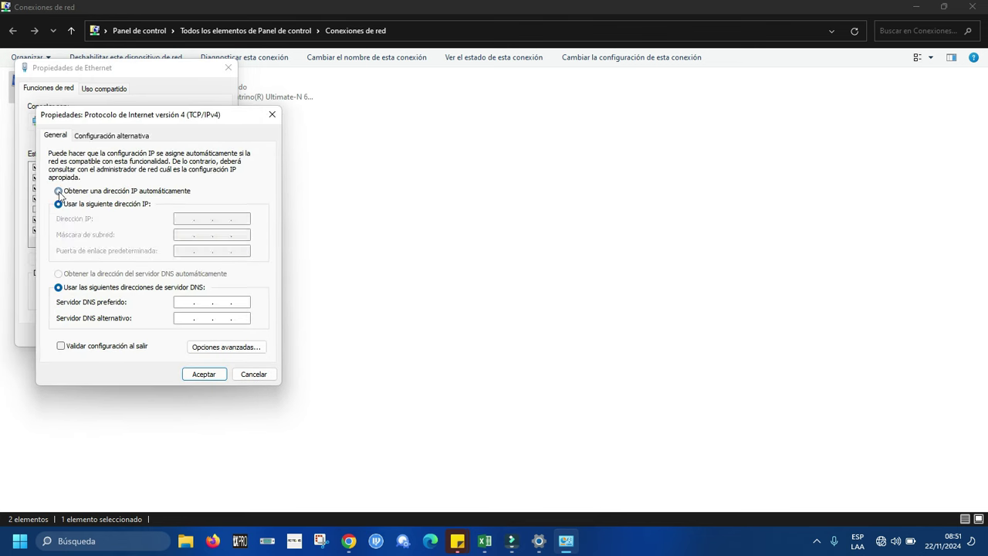
left_click(59, 274)
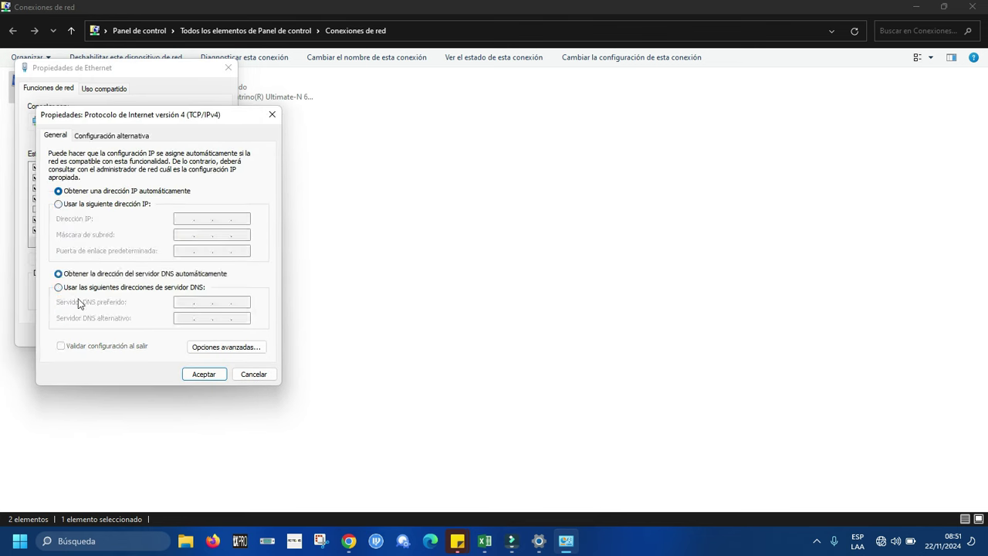
left_click(205, 376)
left_click(163, 339)
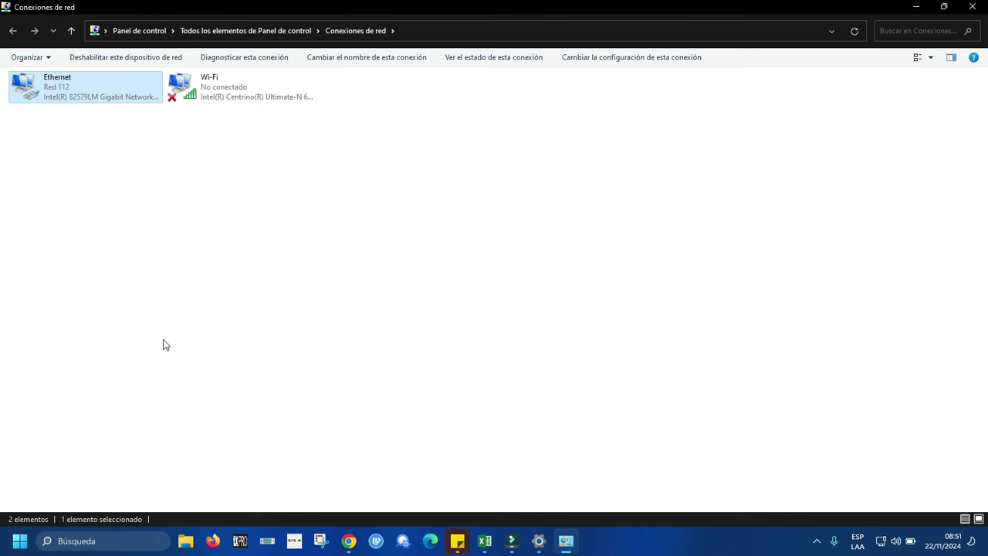
left_click(974, 9)
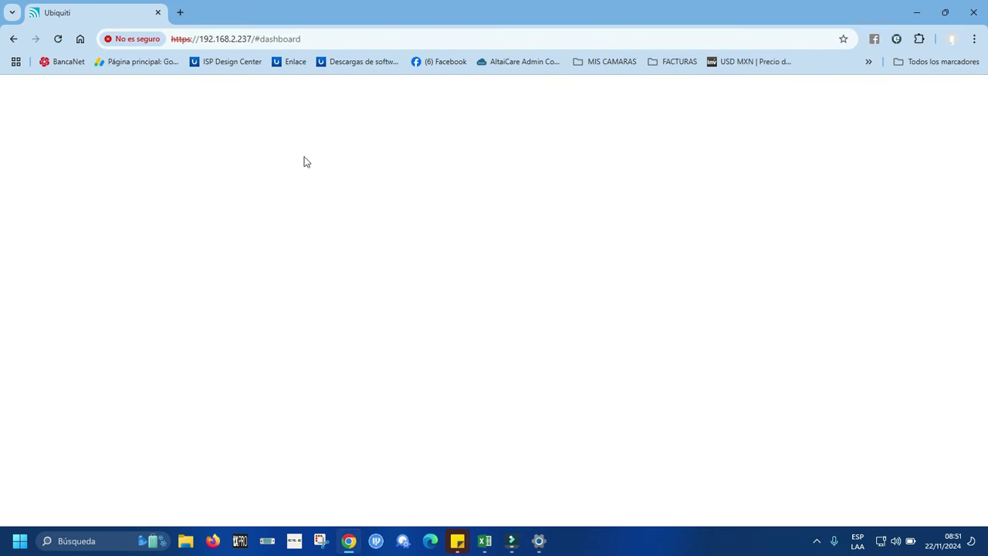
Step: Reload the NanoStation page, log in with the saved credentials, and dismiss the management-radio warning
left_click(61, 43)
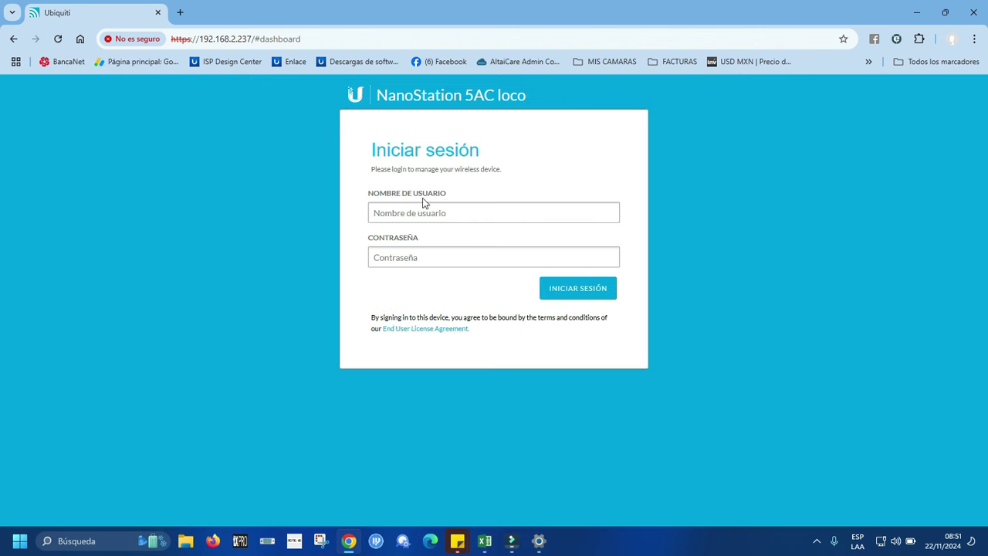
left_click(422, 210)
left_click(455, 246)
left_click(421, 258)
type("•••••••••")
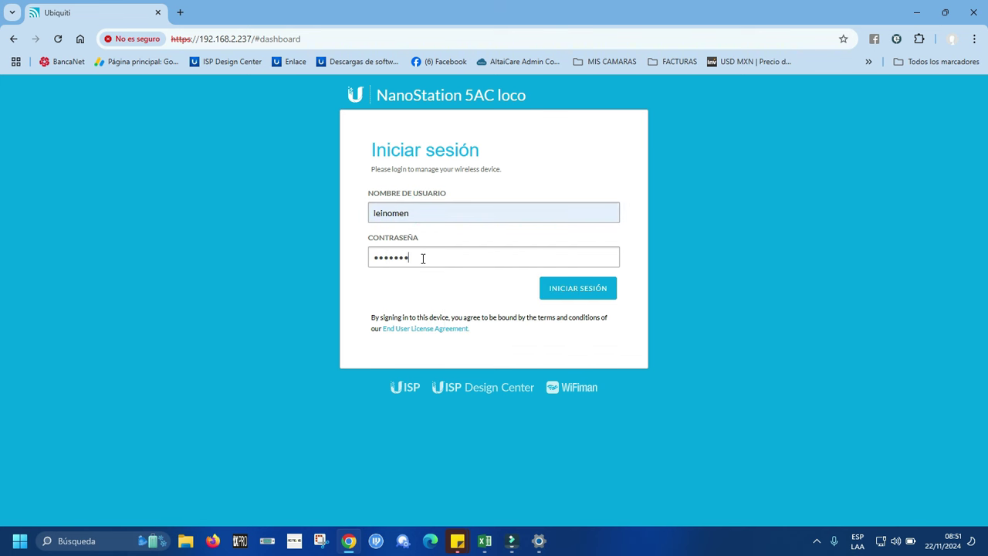
key("Return")
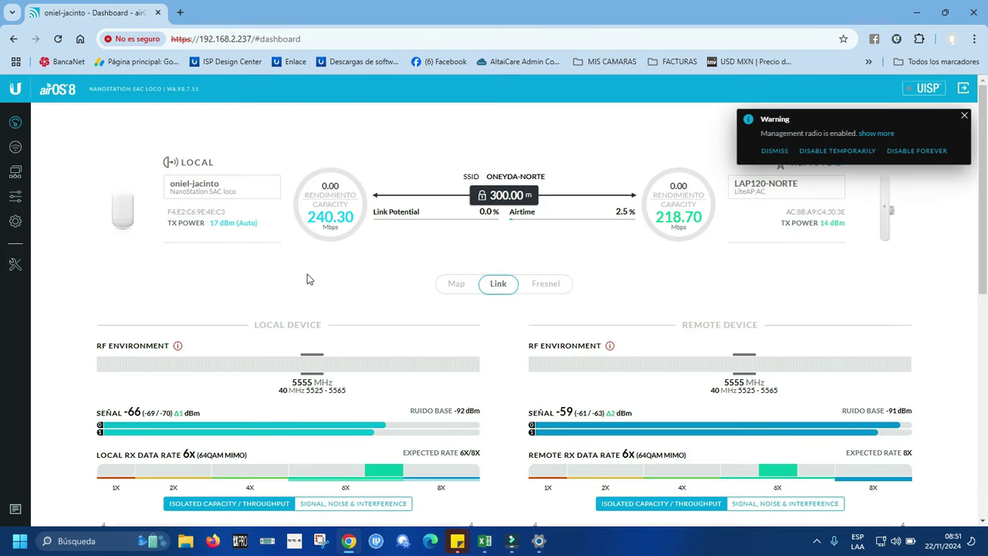
left_click(964, 118)
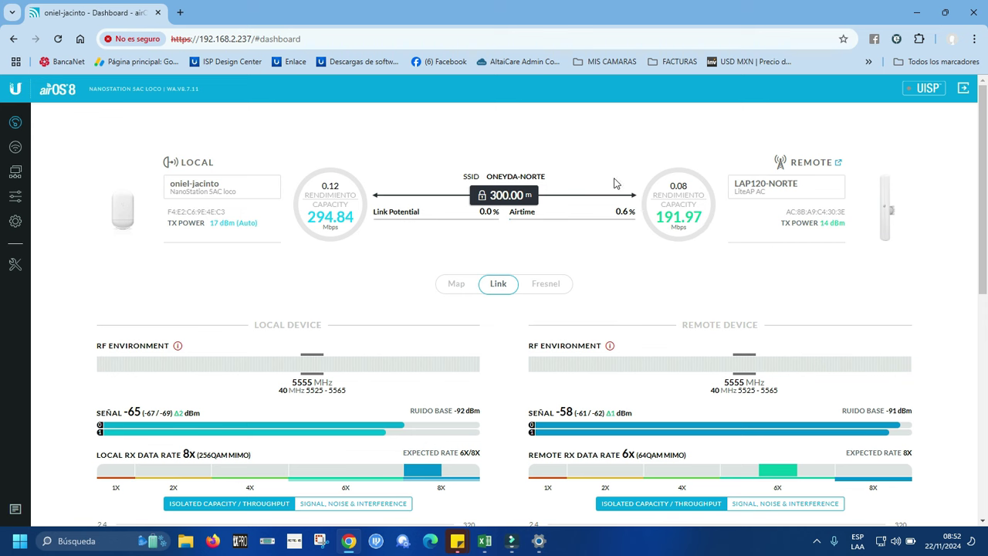
Step: Run the IFT speed test in a new tab: 3.3 Mbps down, 6.5 Mbps up, 35 ms latency
left_click(180, 12)
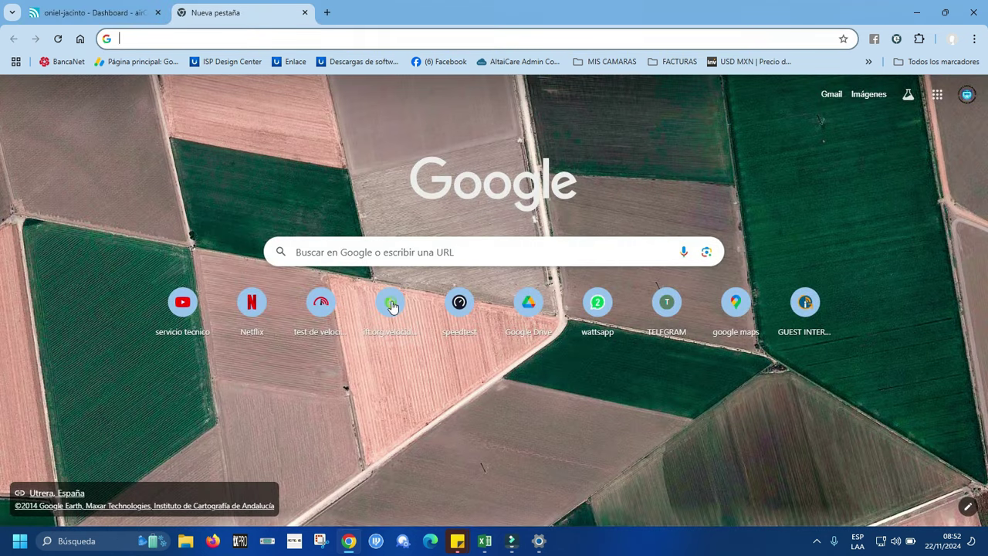
left_click(391, 303)
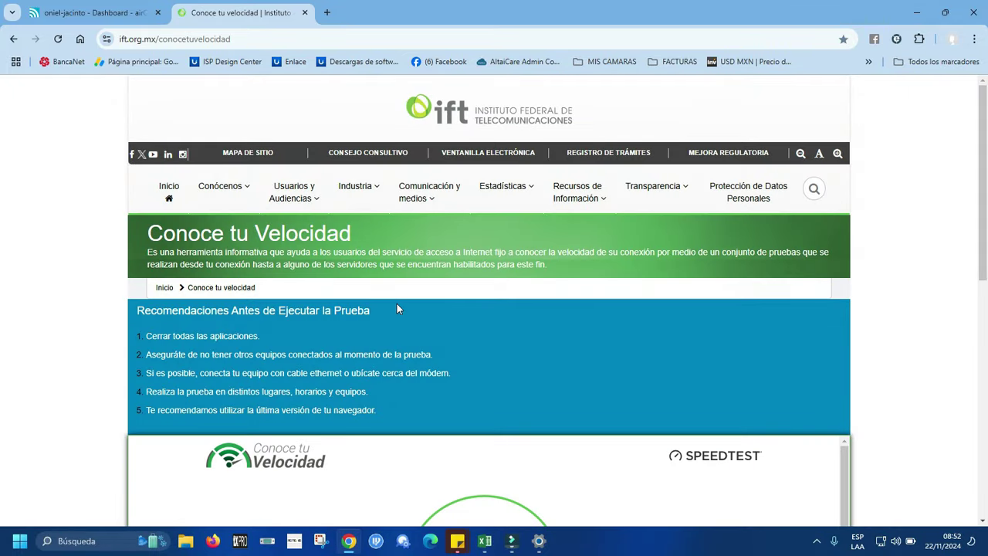
left_click_drag(984, 212, 865, 309)
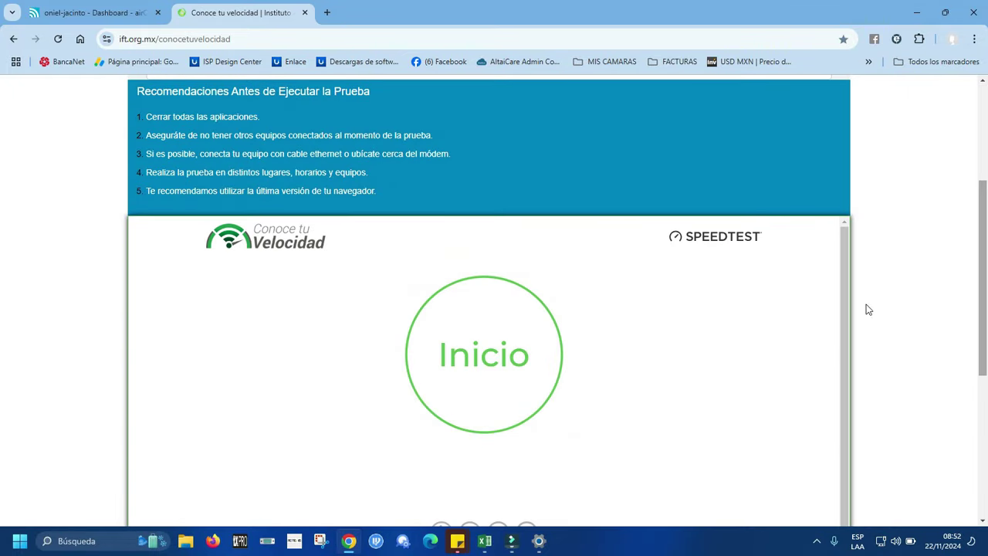
left_click(497, 332)
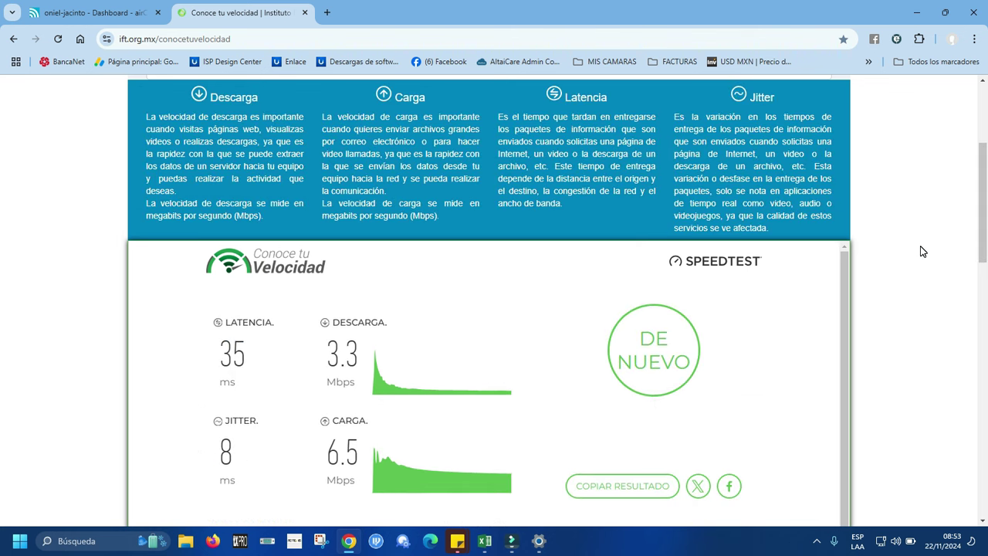
left_click_drag(985, 207, 980, 110)
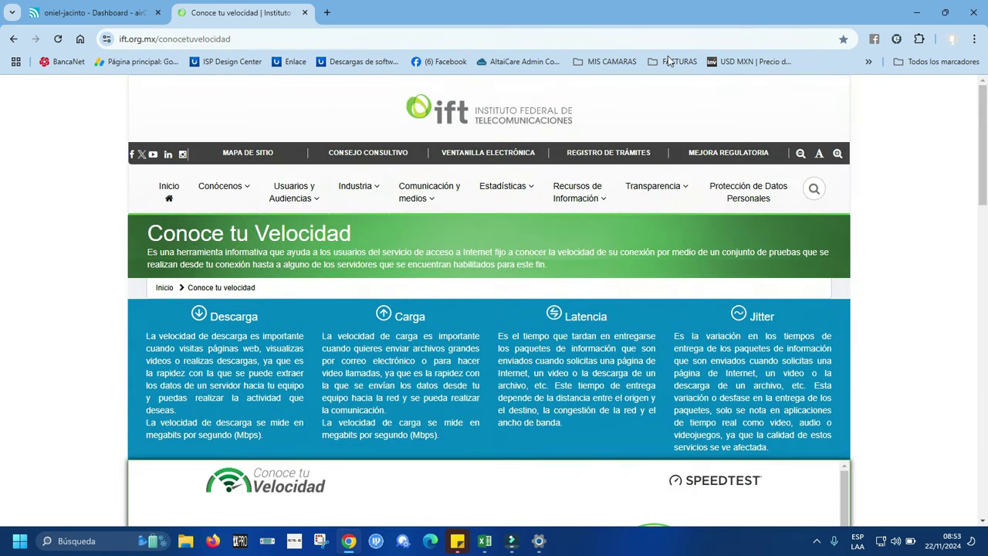
Step: Check the airOS dashboard tab, then rerun the IFT speed test with DE NUEVO
left_click(115, 19)
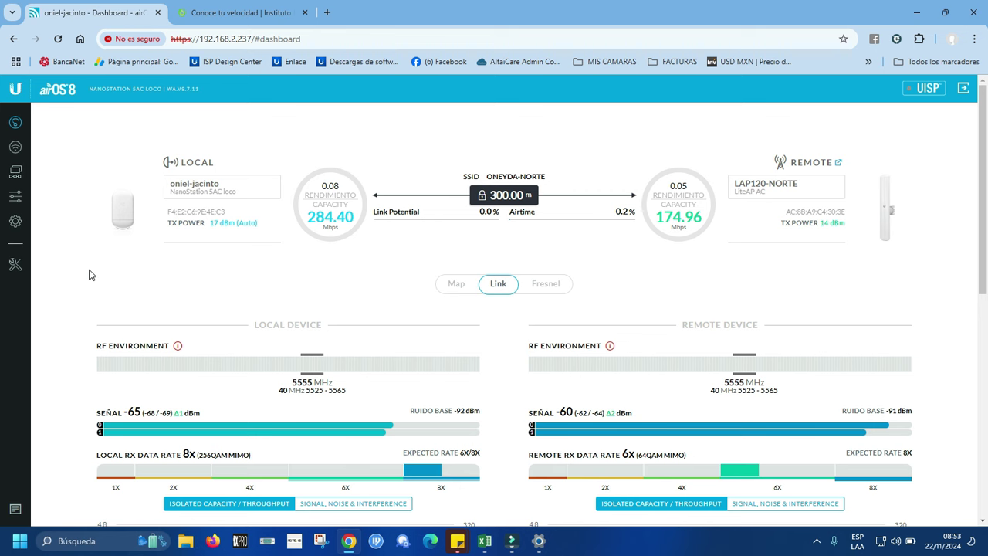
left_click(198, 13)
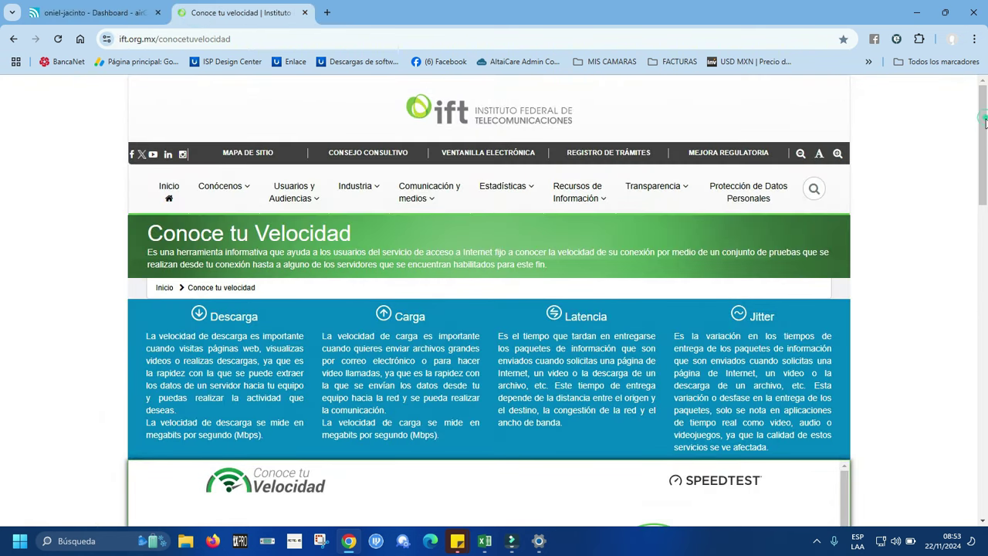
left_click_drag(986, 122, 982, 193)
left_click(655, 315)
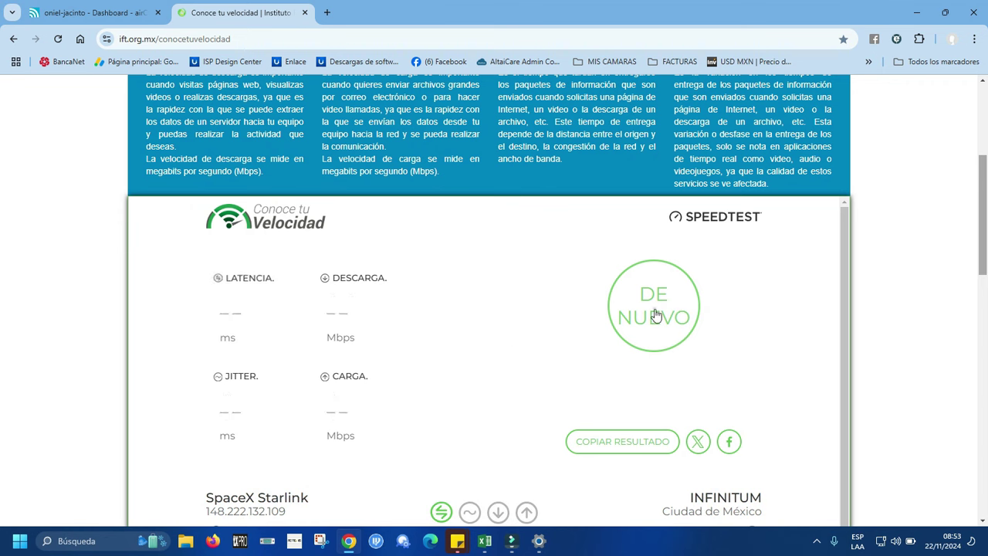